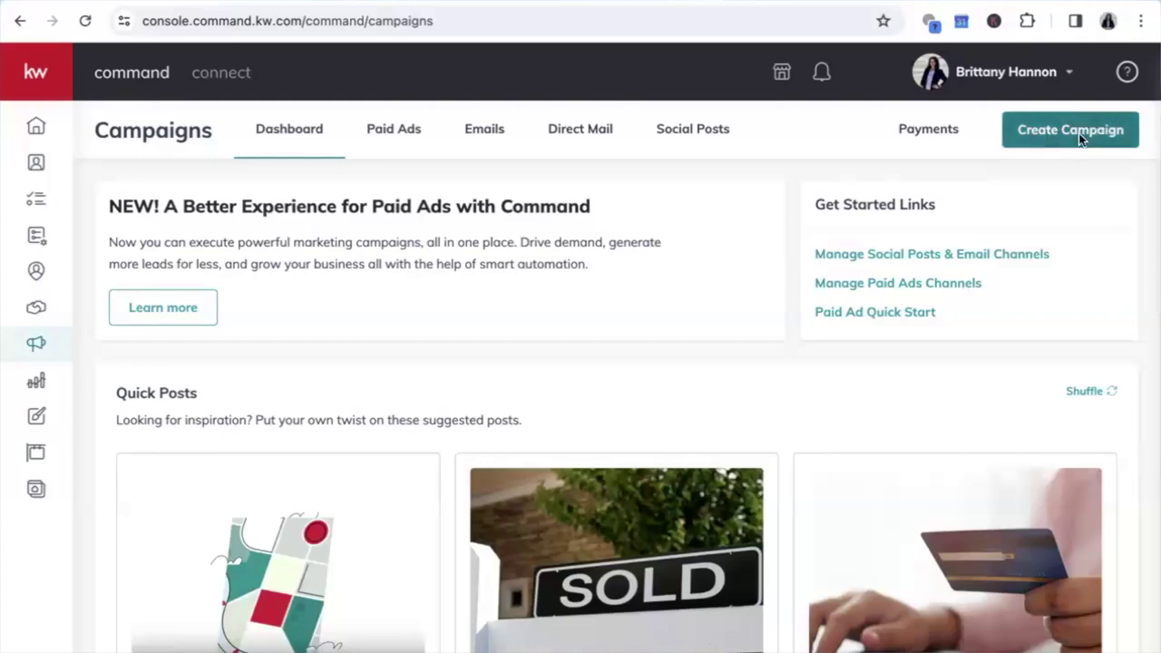
# Create a direct mail campaign named "Sample" with the goal Advertise Listing
pyautogui.click(1085, 130)
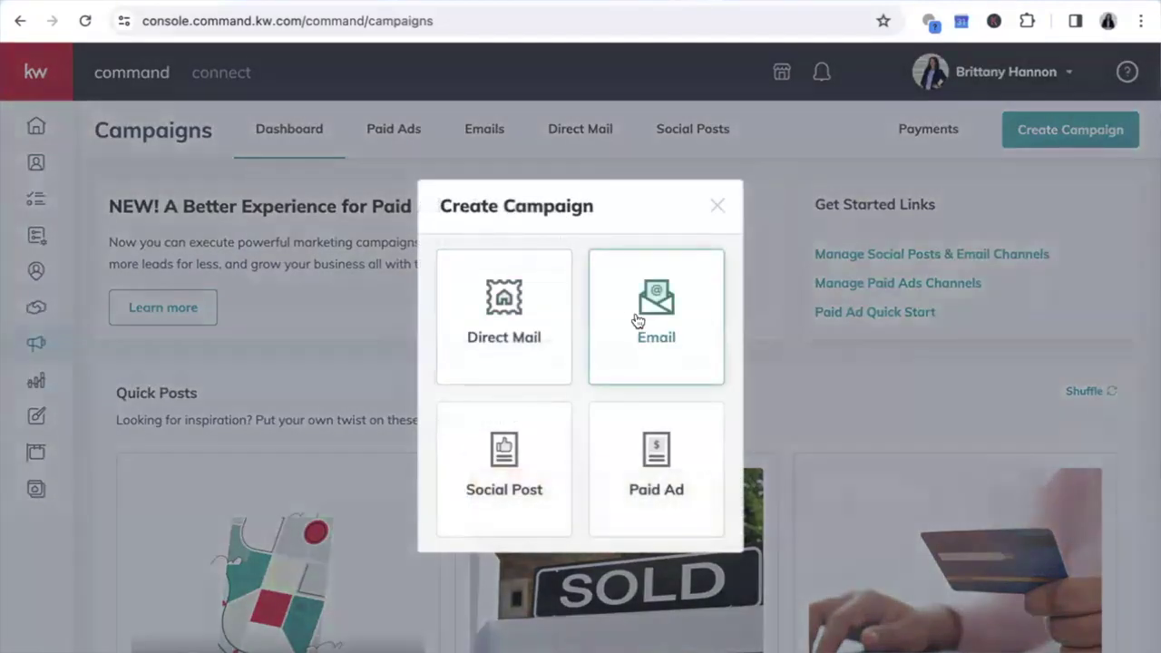
pyautogui.click(505, 318)
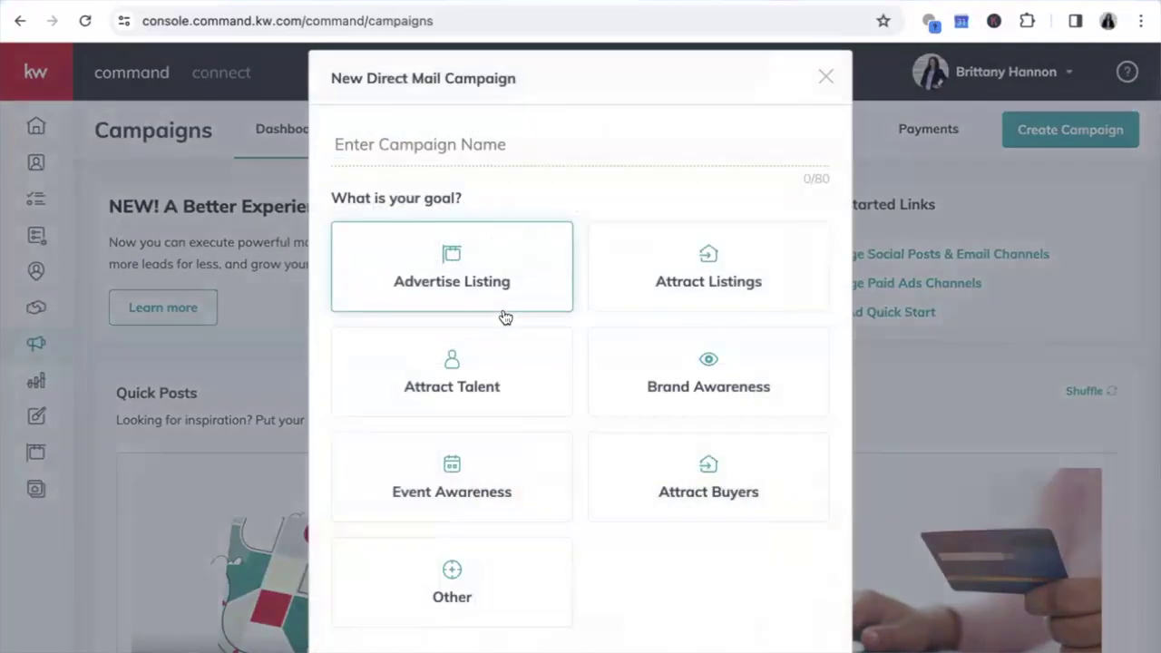
pyautogui.click(525, 154)
pyautogui.write('Samplpe')
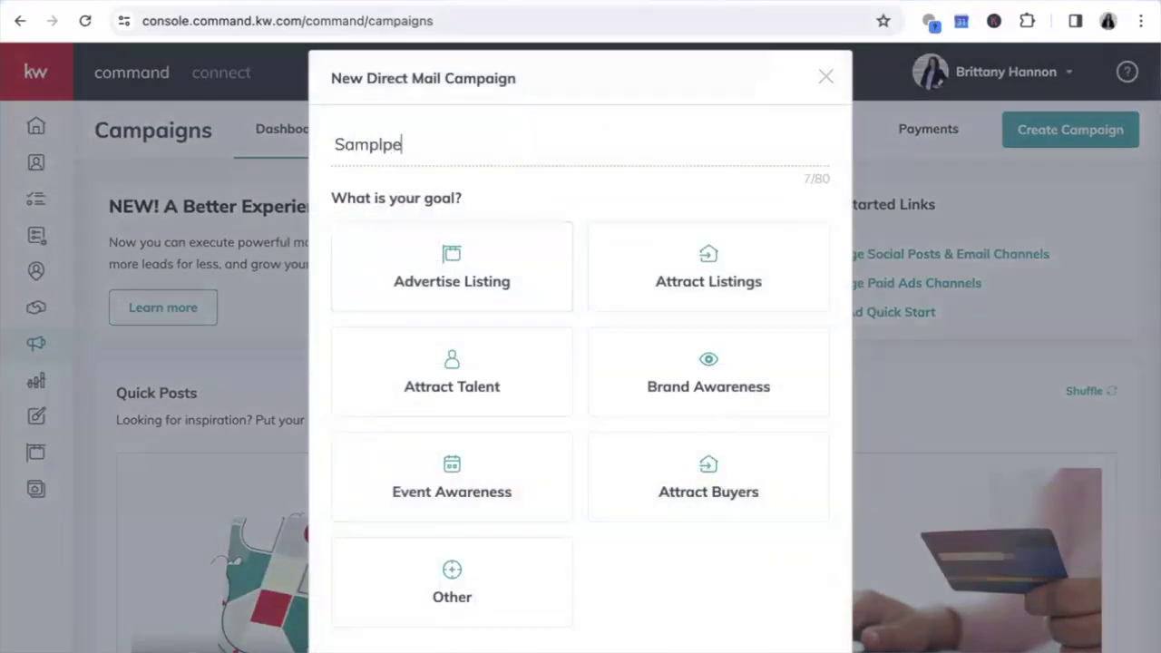
pyautogui.press('BackSpace')
pyautogui.press('BackSpace')
pyautogui.write('le')
pyautogui.click(399, 274)
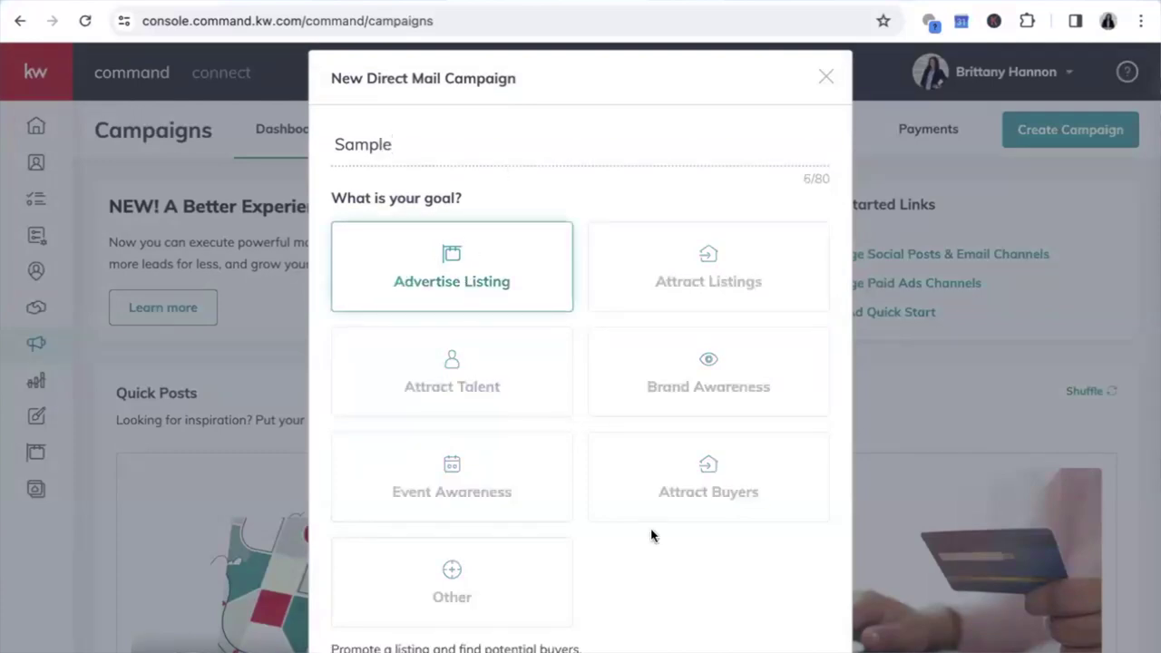
pyautogui.scroll(-2, 651, 536)
pyautogui.click(762, 645)
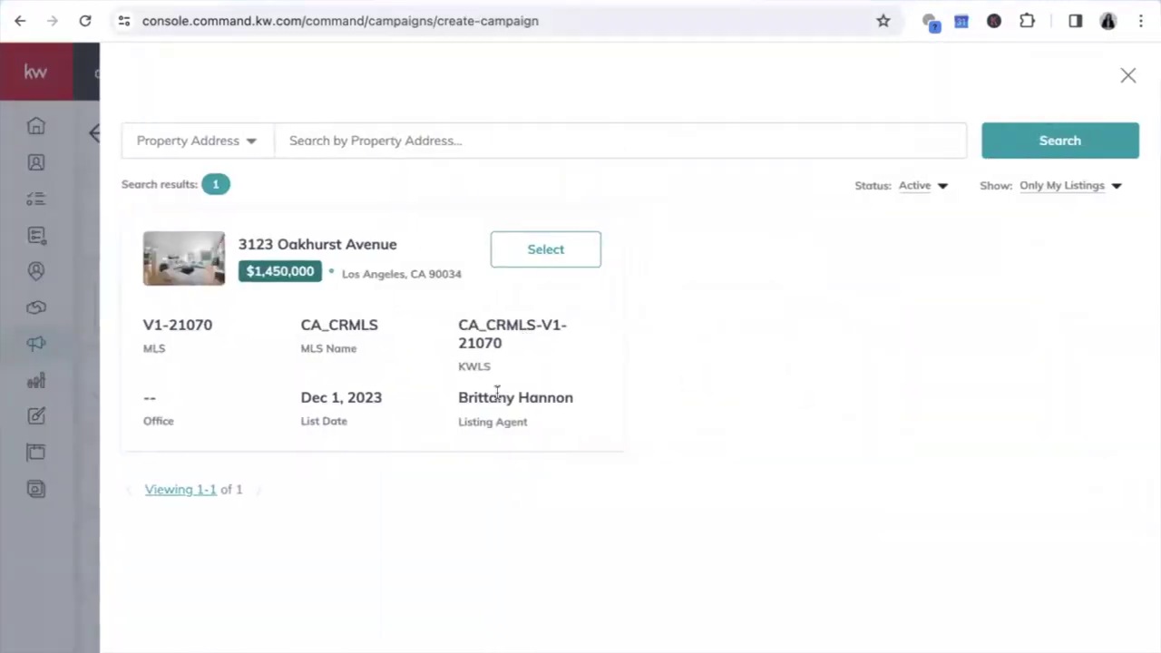
# Select the active listing priced at $1,450,000 for the campaign and set its listing status to JUST LISTED in the content section
pyautogui.click(545, 251)
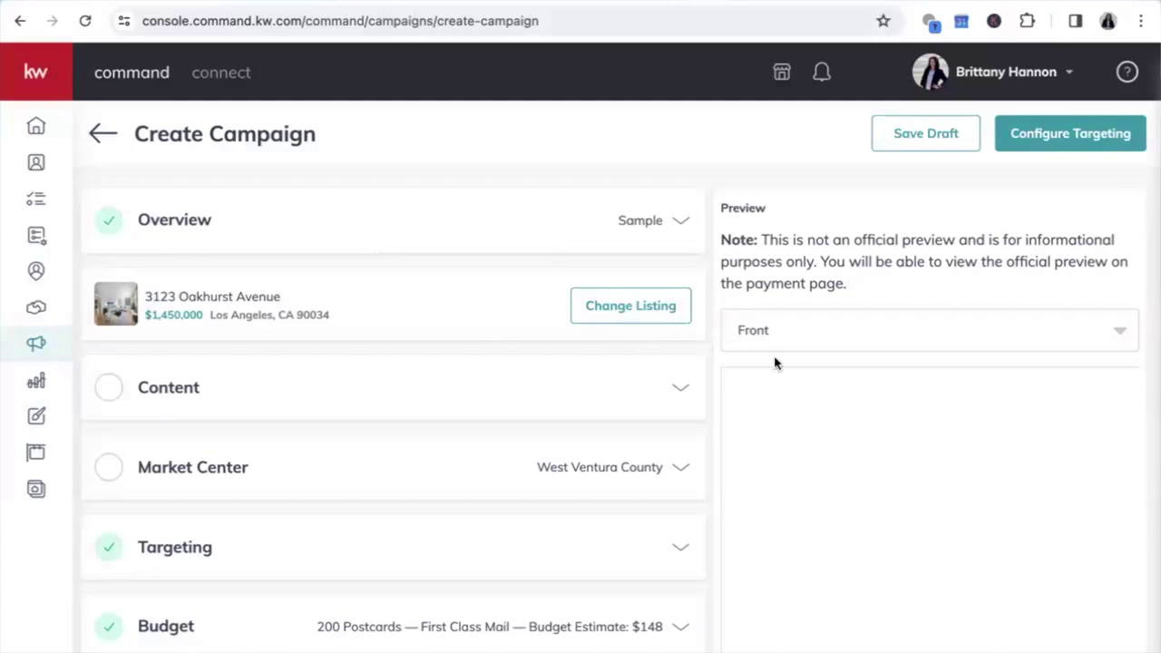
pyautogui.click(682, 386)
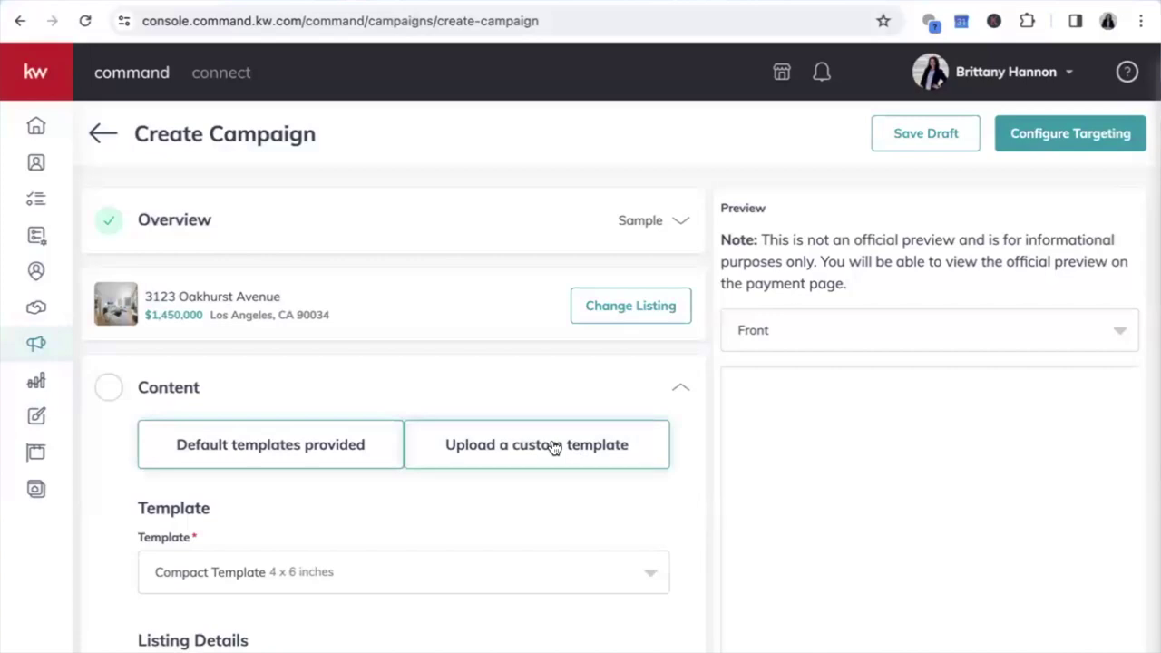
pyautogui.scroll(-2, 553, 446)
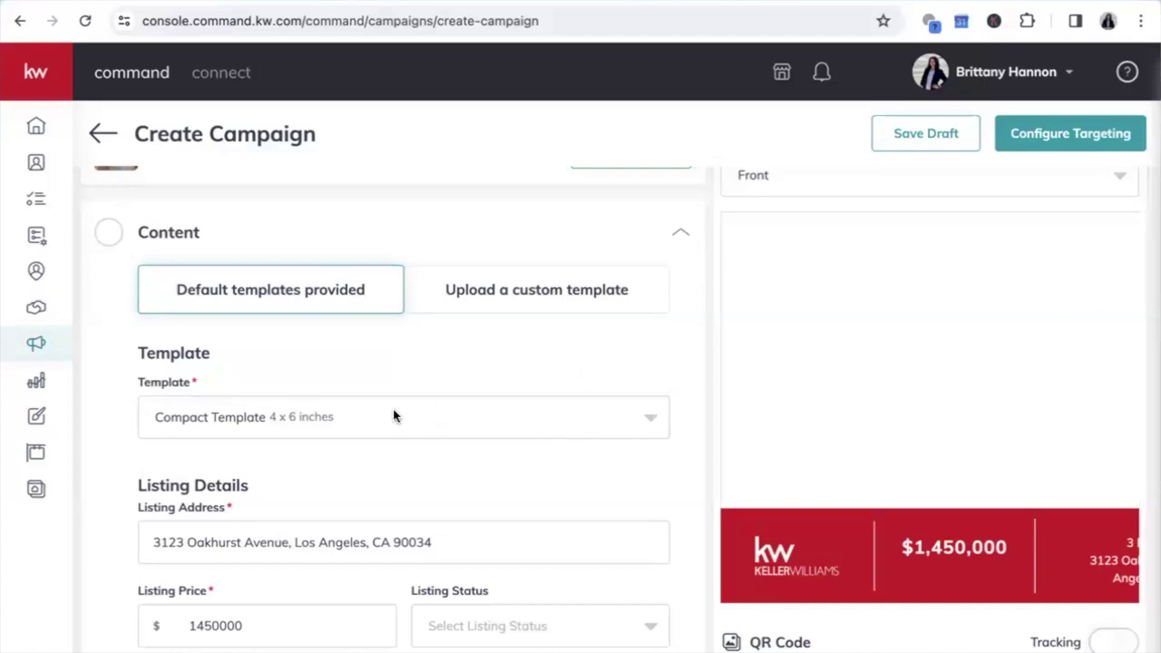
pyautogui.scroll(-2, 399, 423)
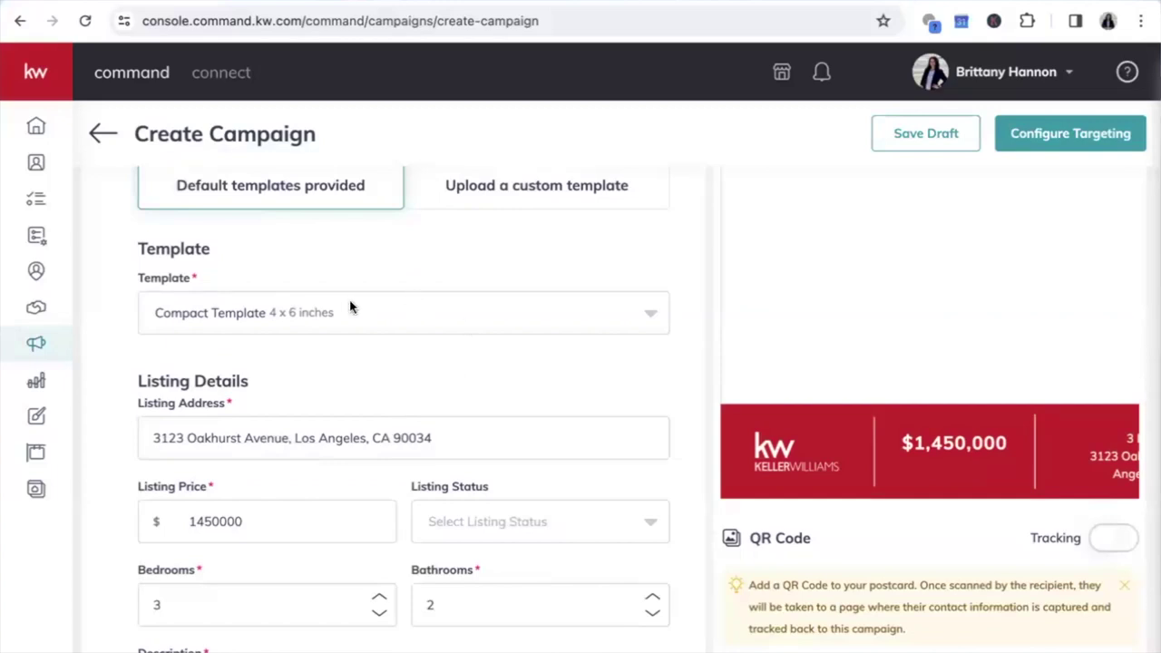
pyautogui.scroll(-2, 475, 315)
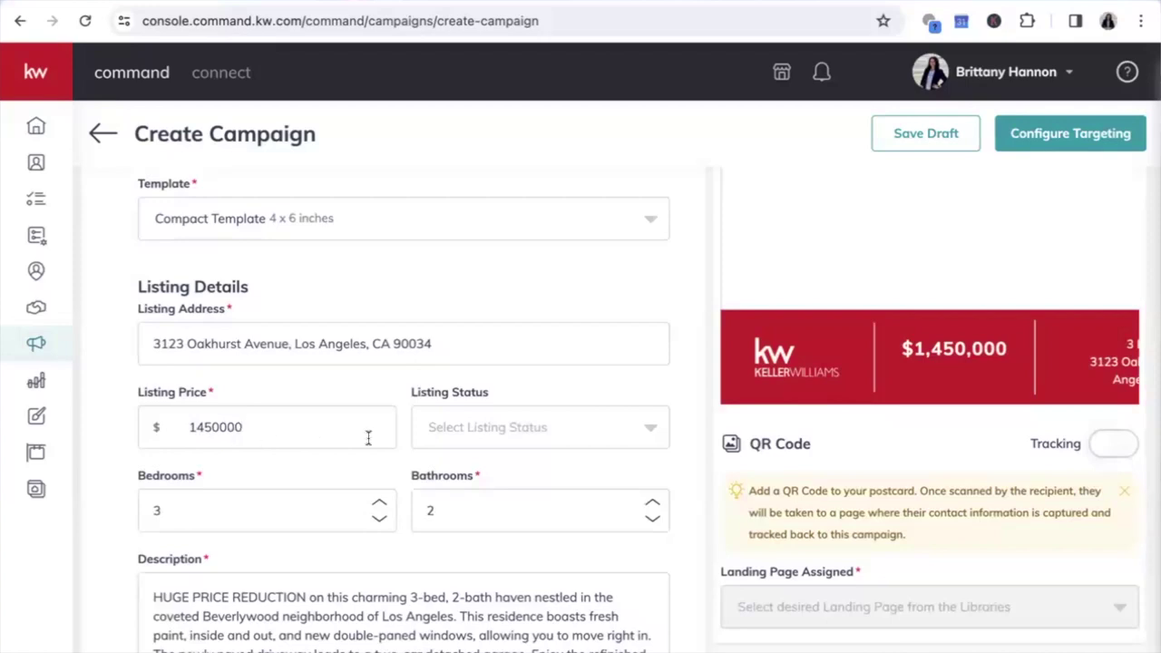
pyautogui.click(468, 444)
pyautogui.click(480, 488)
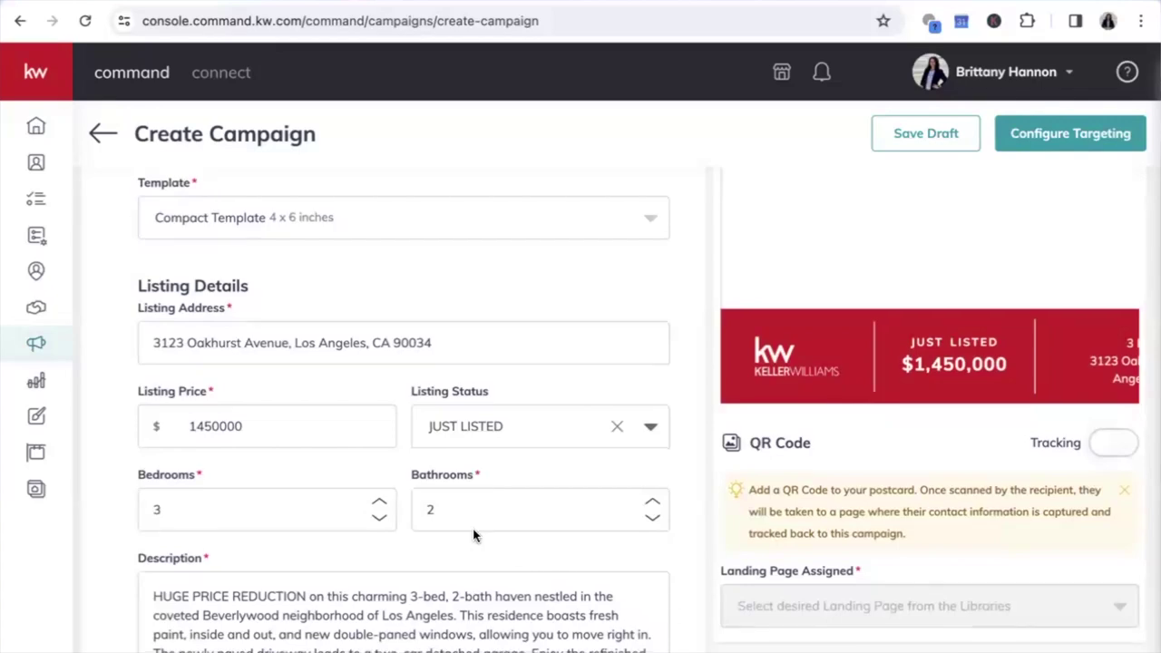
# Choose the first existing listing image, showing the living room, as the postcard's listing photo
pyautogui.scroll(-3, 675, 612)
pyautogui.scroll(-3, 408, 422)
pyautogui.scroll(-1, 408, 422)
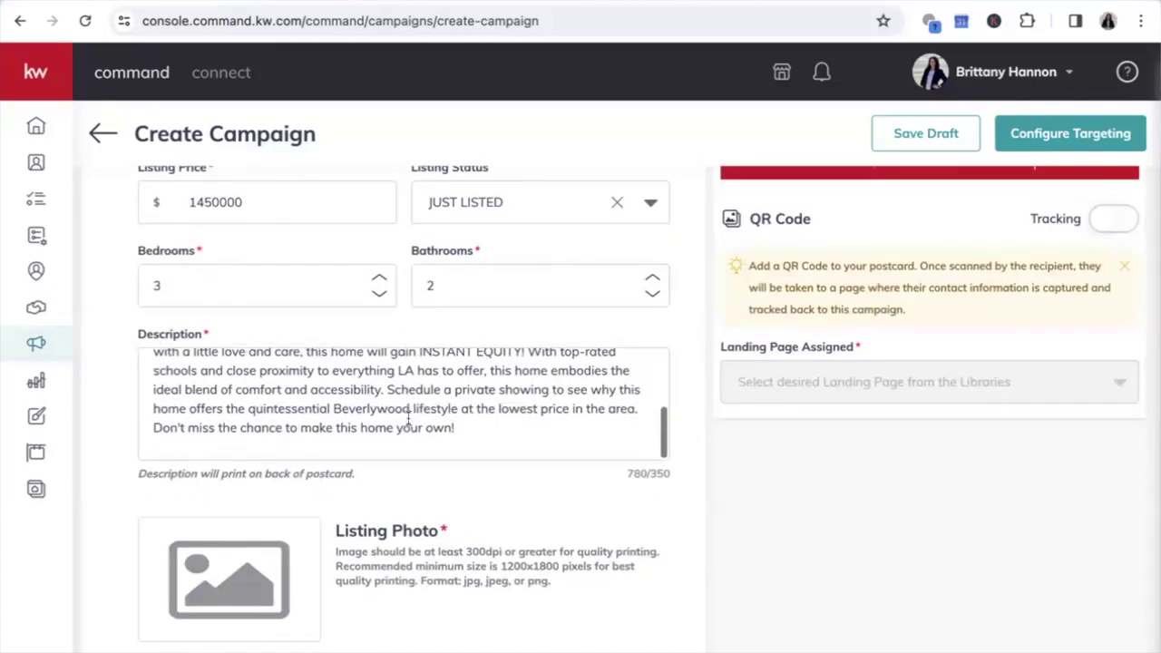
pyautogui.click(509, 442)
pyautogui.scroll(-3, 350, 552)
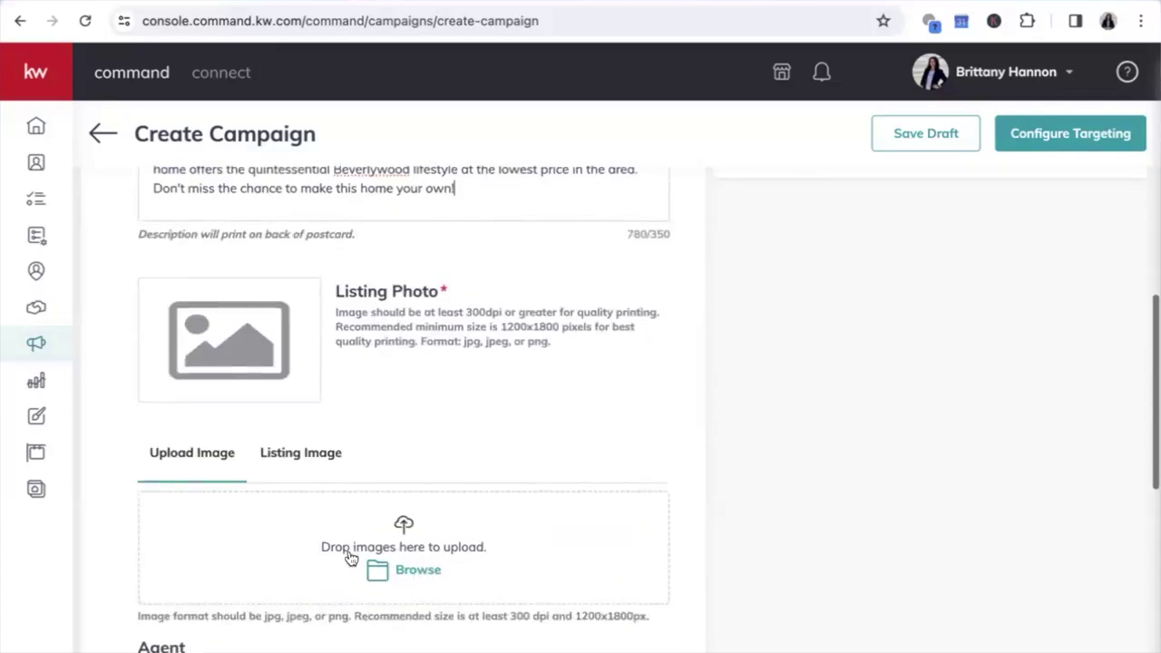
pyautogui.click(295, 461)
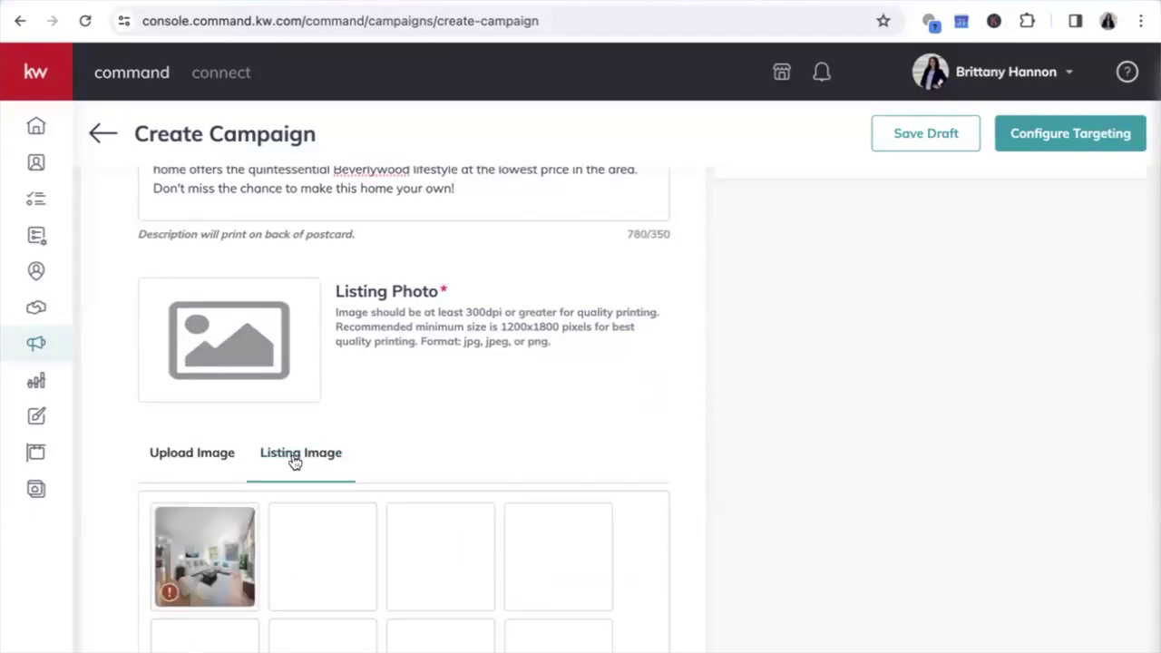
pyautogui.click(227, 547)
pyautogui.scroll(-2, 495, 460)
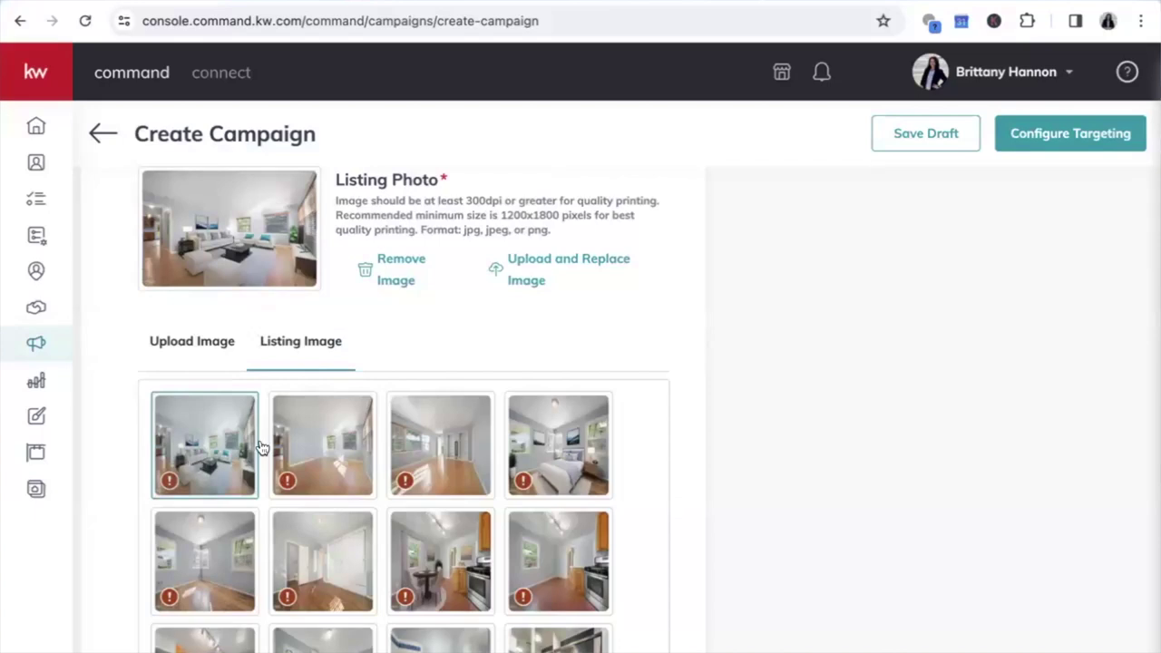
# Re-enter the last digit of the agent's phone number so it is formatted properly, and submit the content section
pyautogui.scroll(-10, 478, 351)
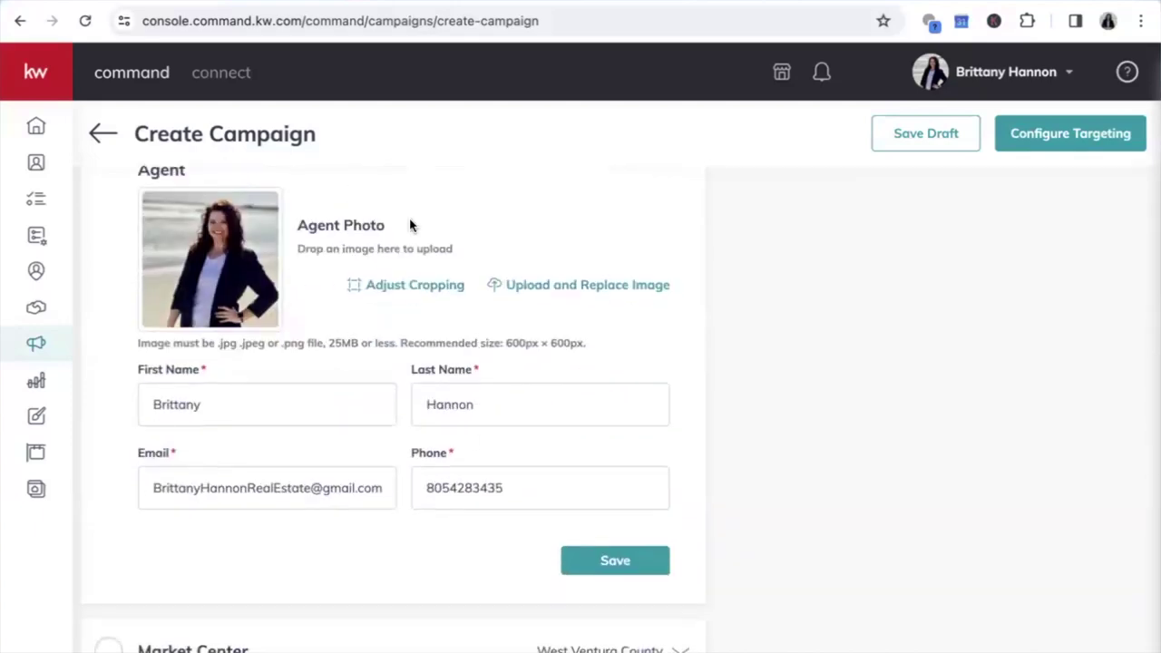
pyautogui.click(617, 561)
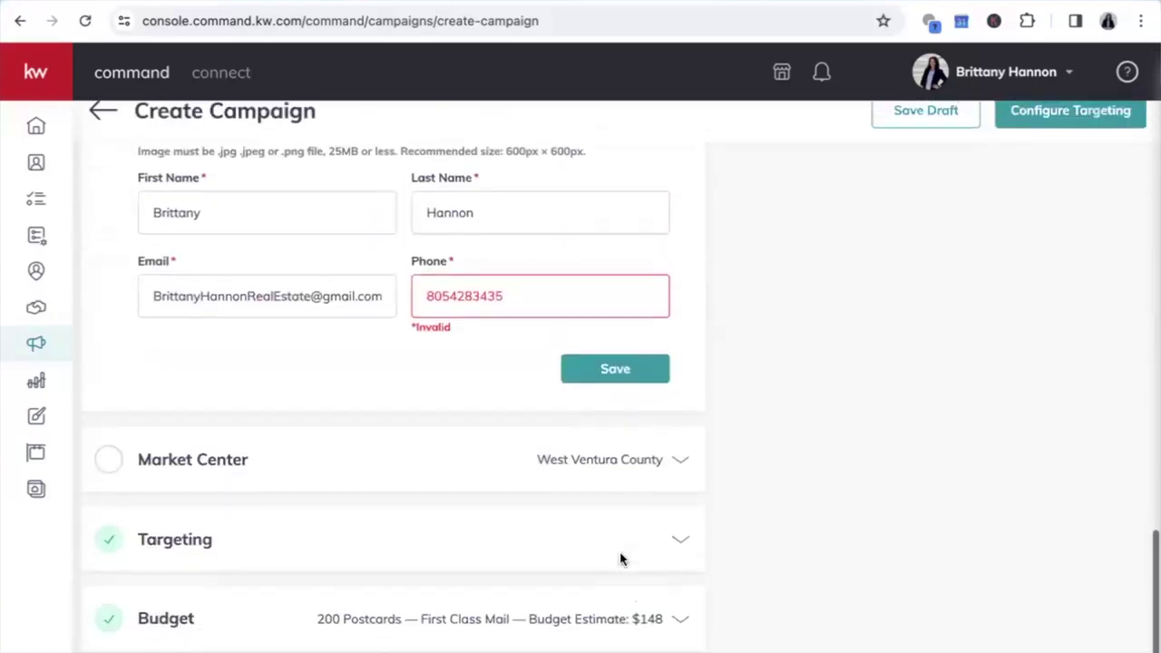
pyautogui.scroll(2, 620, 558)
pyautogui.click(541, 438)
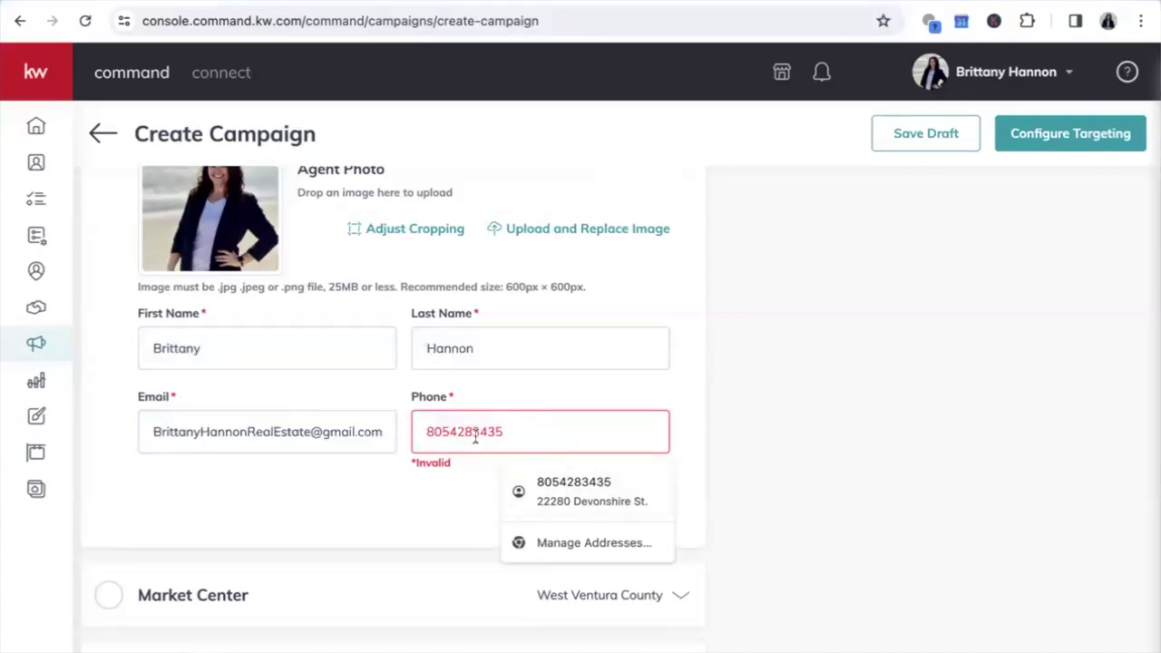
pyautogui.press('BackSpace')
pyautogui.write('5')
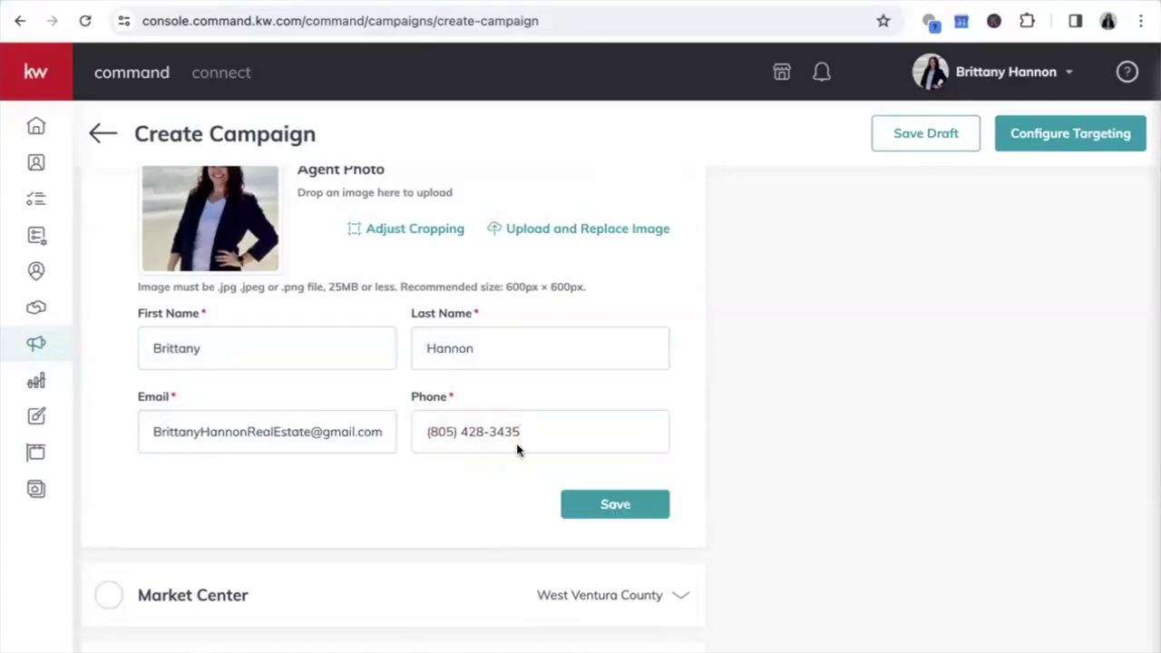
pyautogui.click(596, 513)
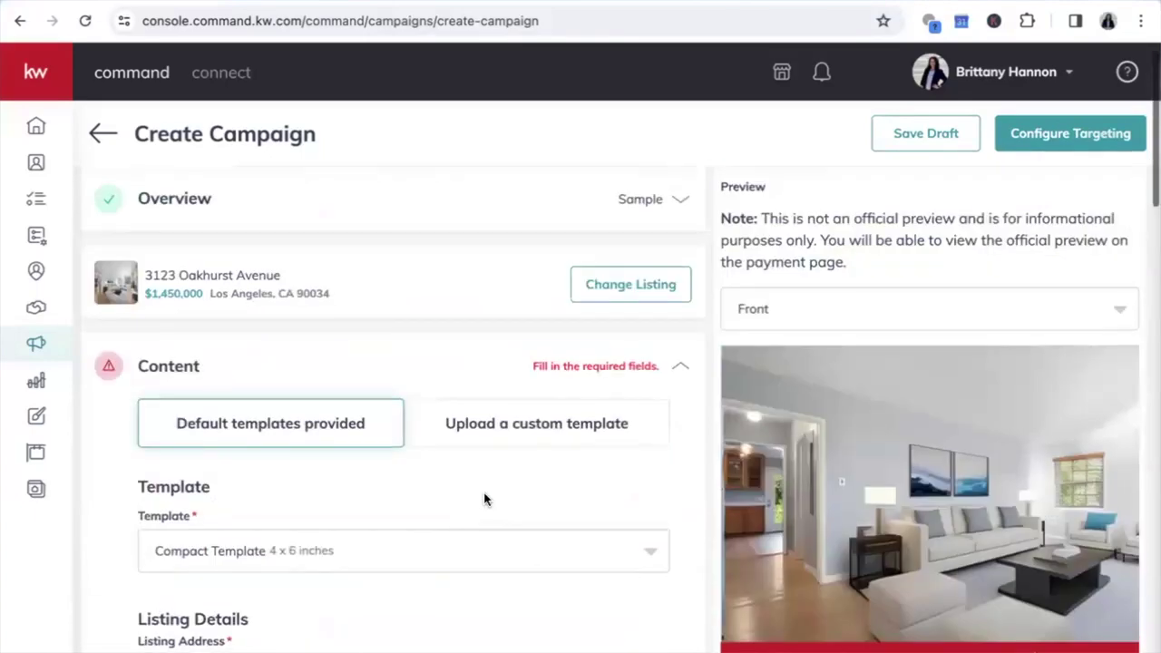
# Shorten the listing description to fit 350 characters by deleting everything after "two-car detached garage."
pyautogui.scroll(-7, 484, 499)
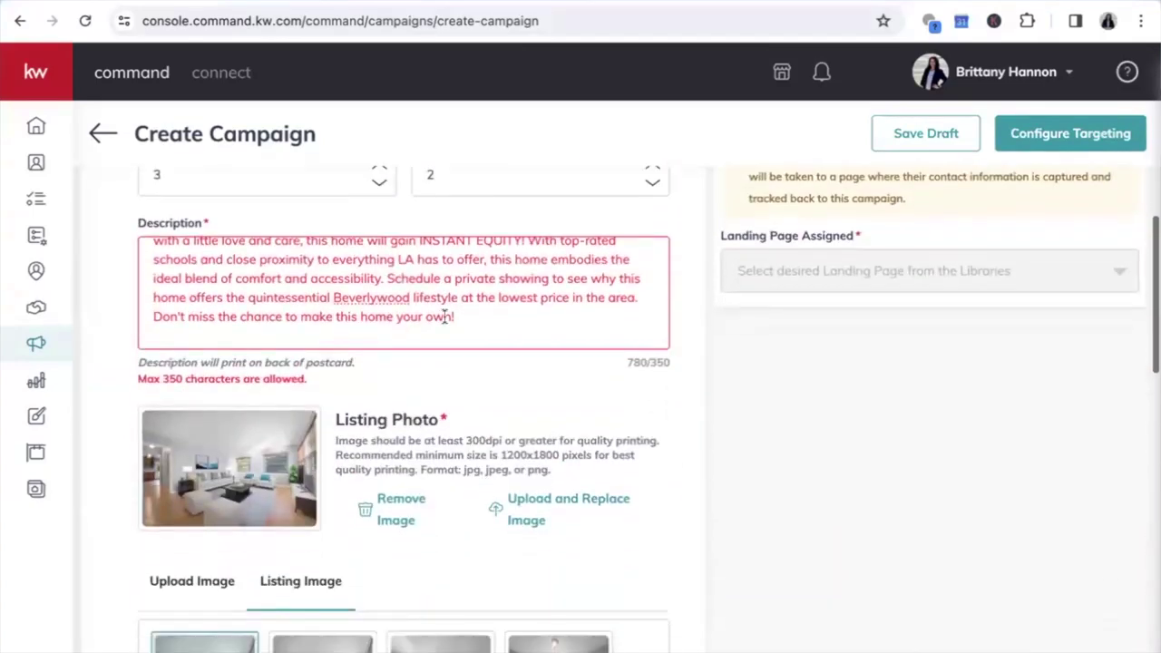
pyautogui.scroll(1, 445, 311)
pyautogui.scroll(-1, 446, 316)
pyautogui.moveTo(468, 318); pyautogui.dragTo(421, 299)
pyautogui.moveTo(402, 216); pyautogui.dragTo(474, 261)
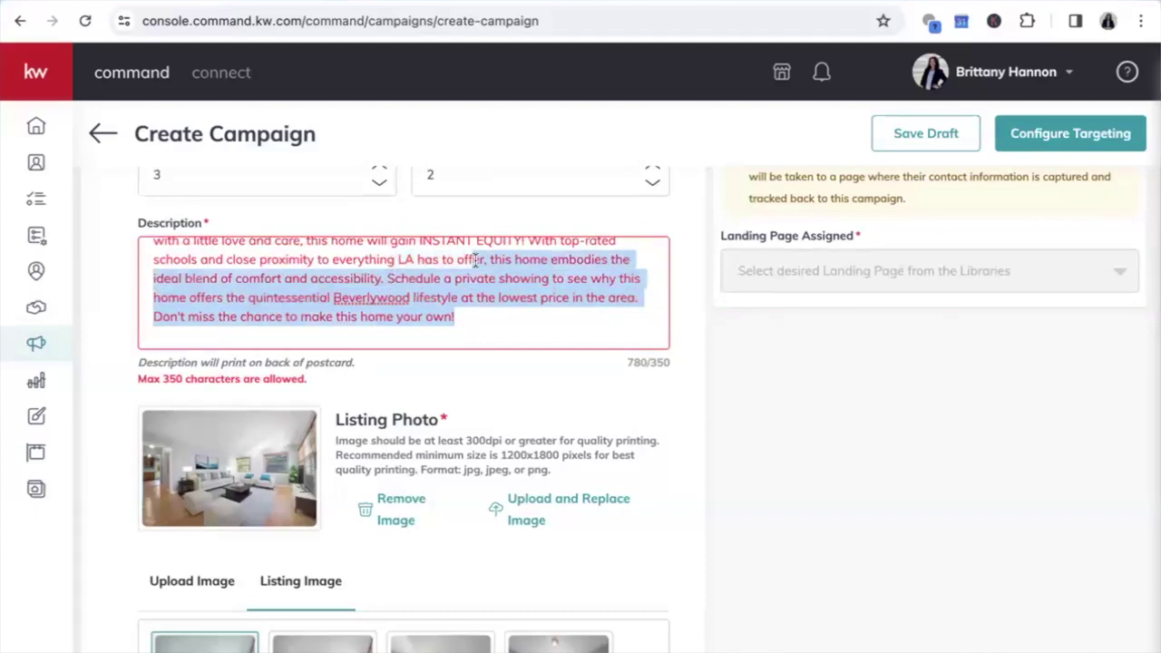
pyautogui.write('.')
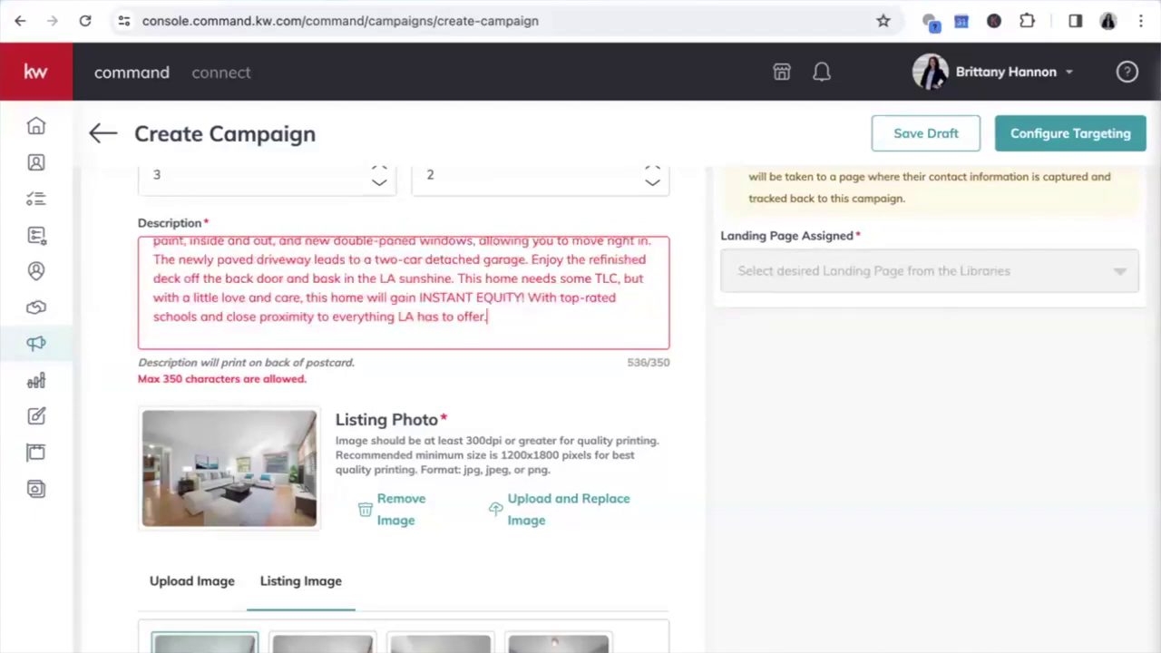
pyautogui.moveTo(501, 308); pyautogui.dragTo(531, 259)
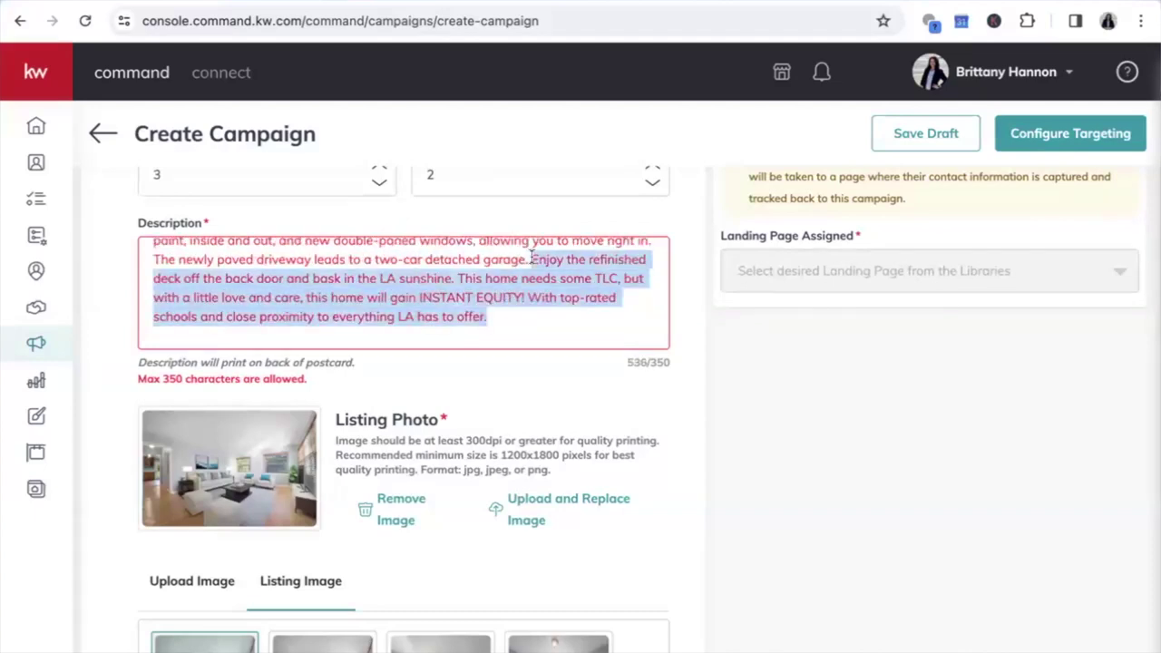
pyautogui.press('BackSpace')
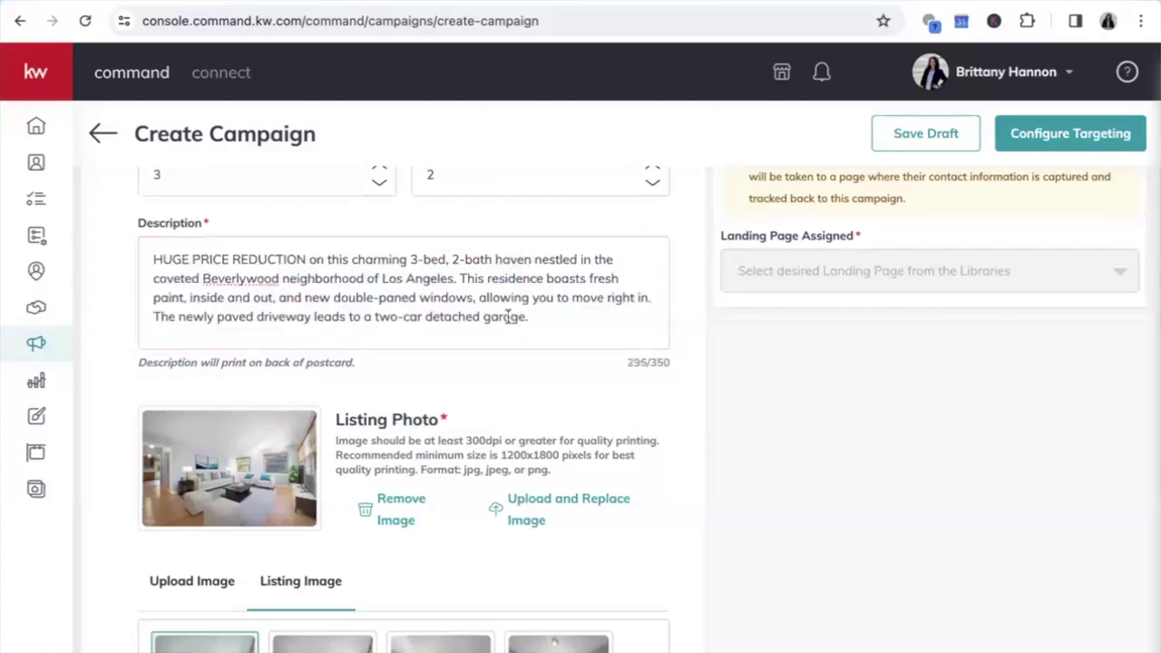
# Save the postcard content and accept using the low resolution image
pyautogui.scroll(-5, 553, 414)
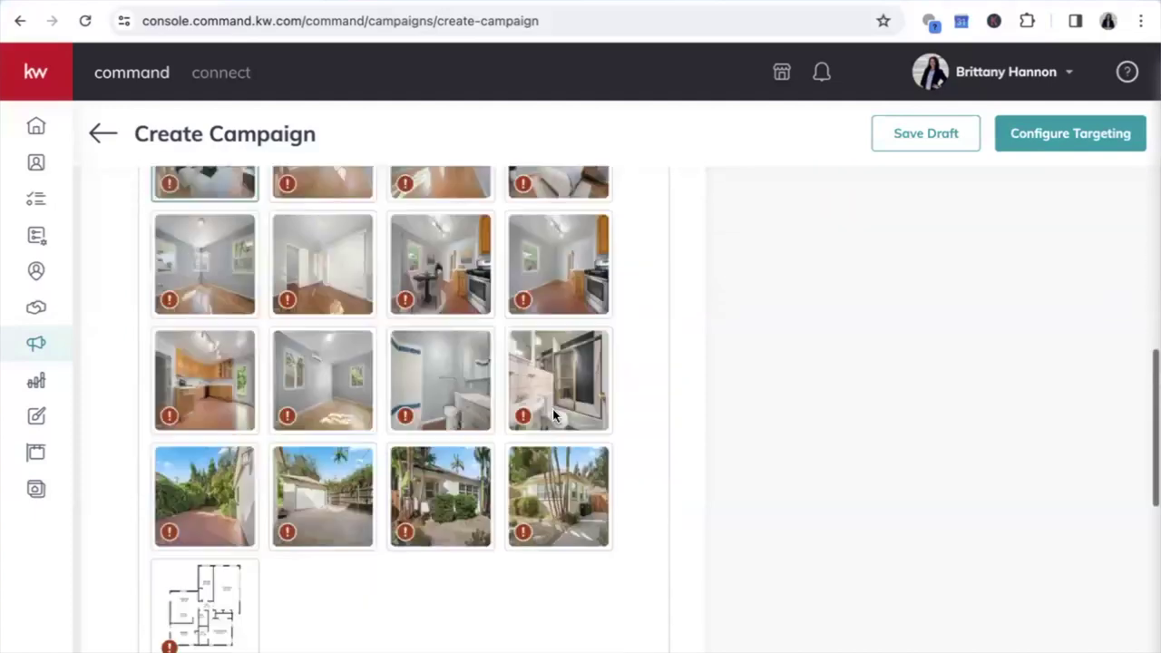
pyautogui.scroll(-5, 555, 414)
pyautogui.click(608, 385)
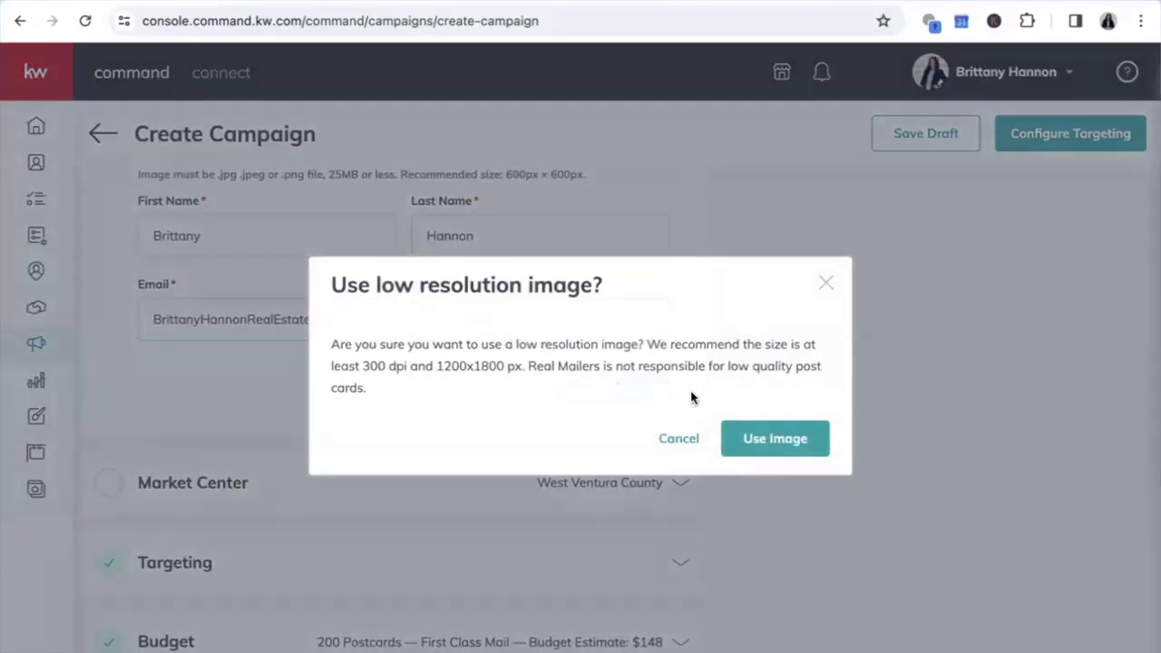
pyautogui.click(758, 437)
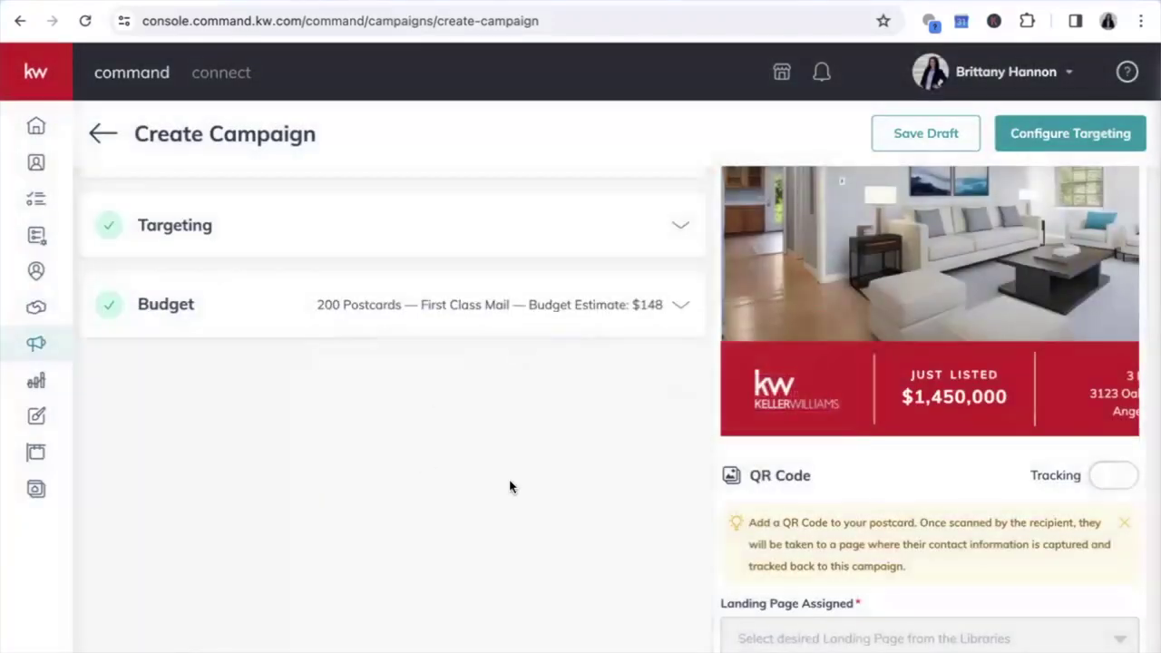
# Complete the market center address with state CA and its ZIP code, and confirm the corrected address
pyautogui.scroll(3, 509, 486)
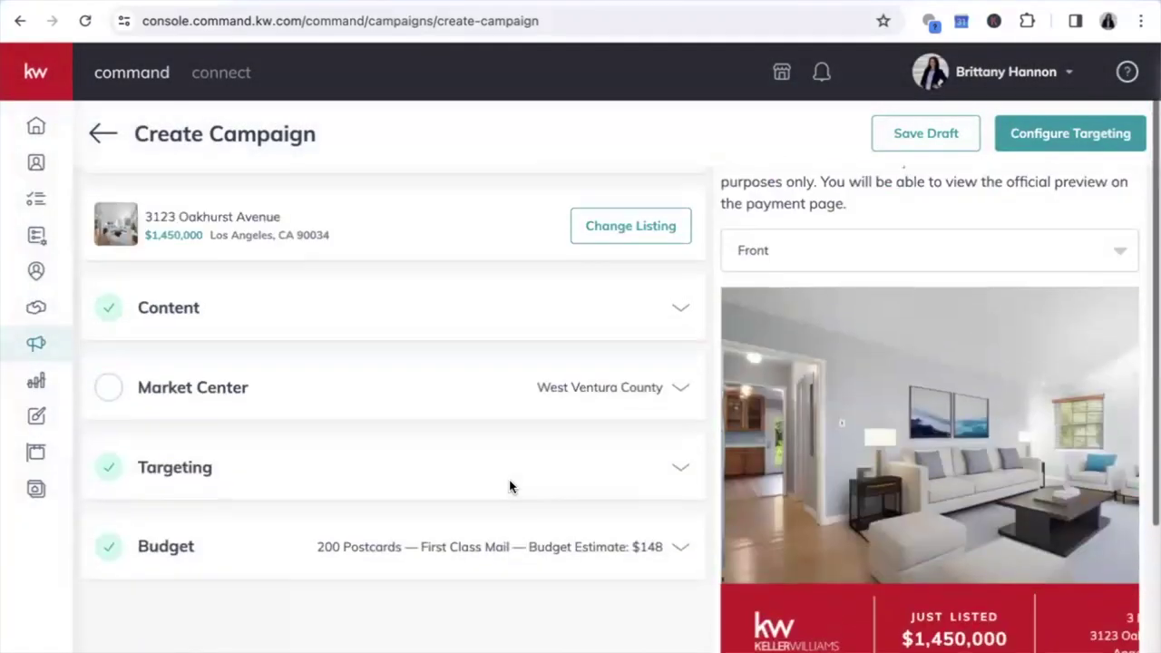
pyautogui.click(684, 389)
pyautogui.scroll(-3, 635, 381)
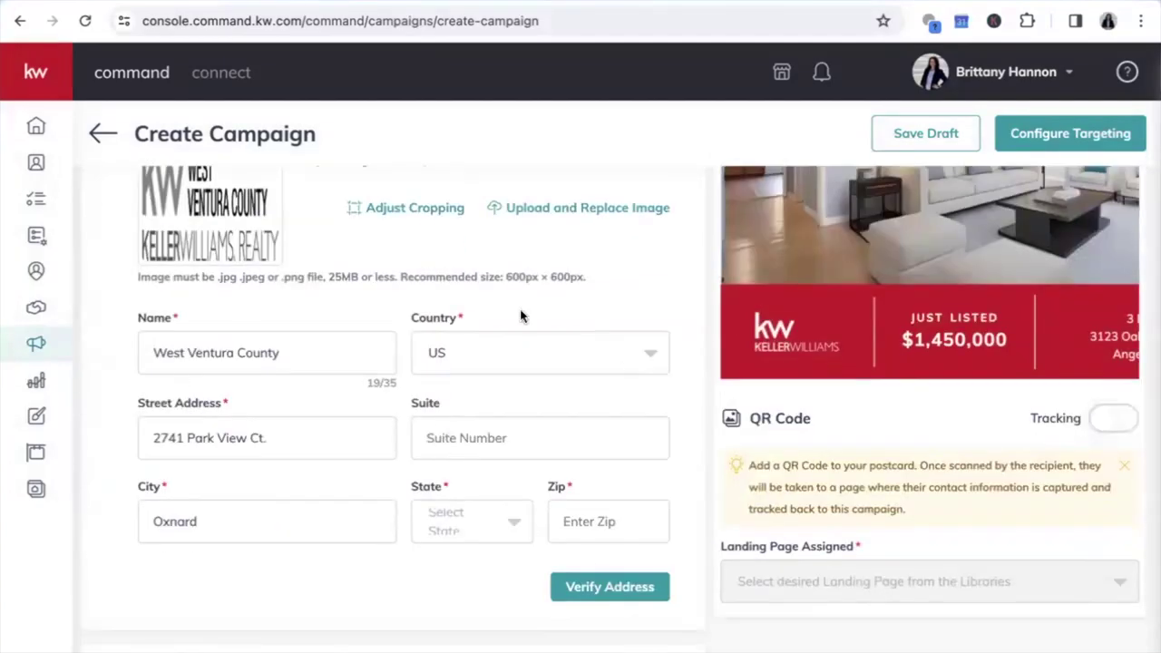
pyautogui.click(518, 523)
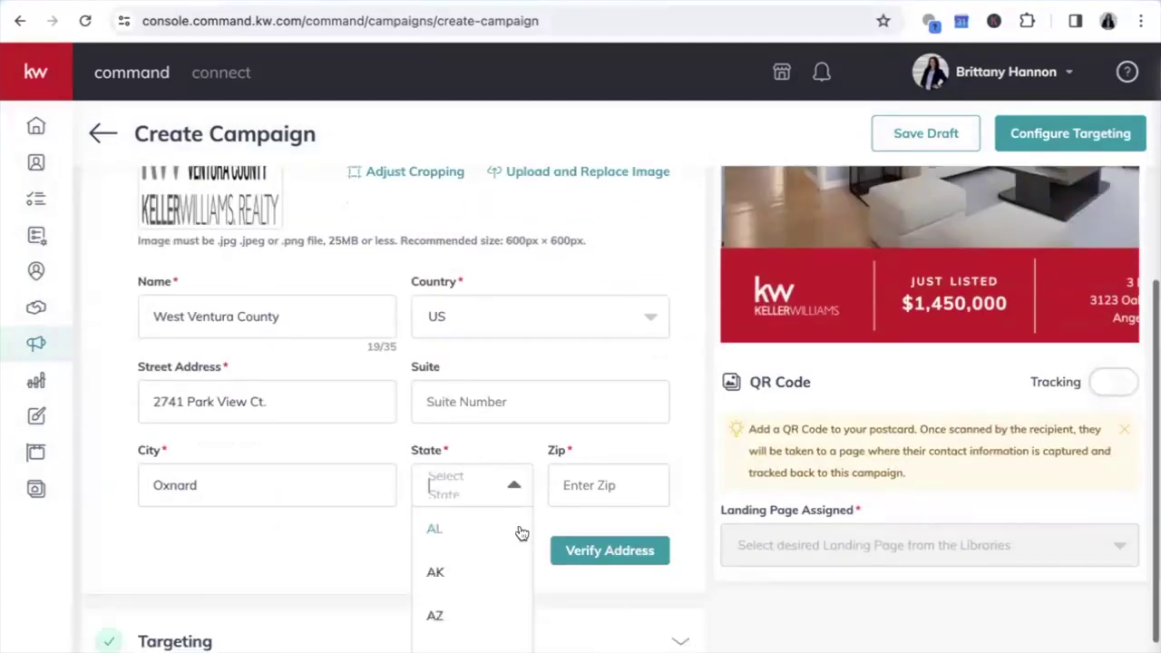
pyautogui.scroll(-2, 482, 575)
pyautogui.click(456, 557)
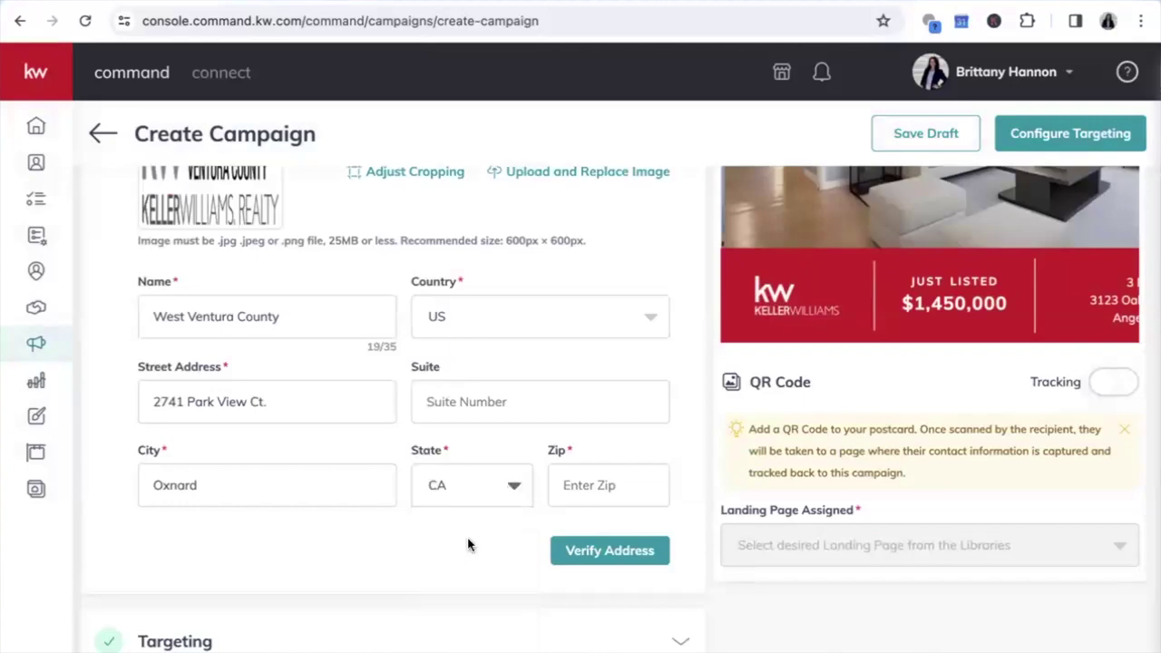
pyautogui.click(604, 483)
pyautogui.write('93036')
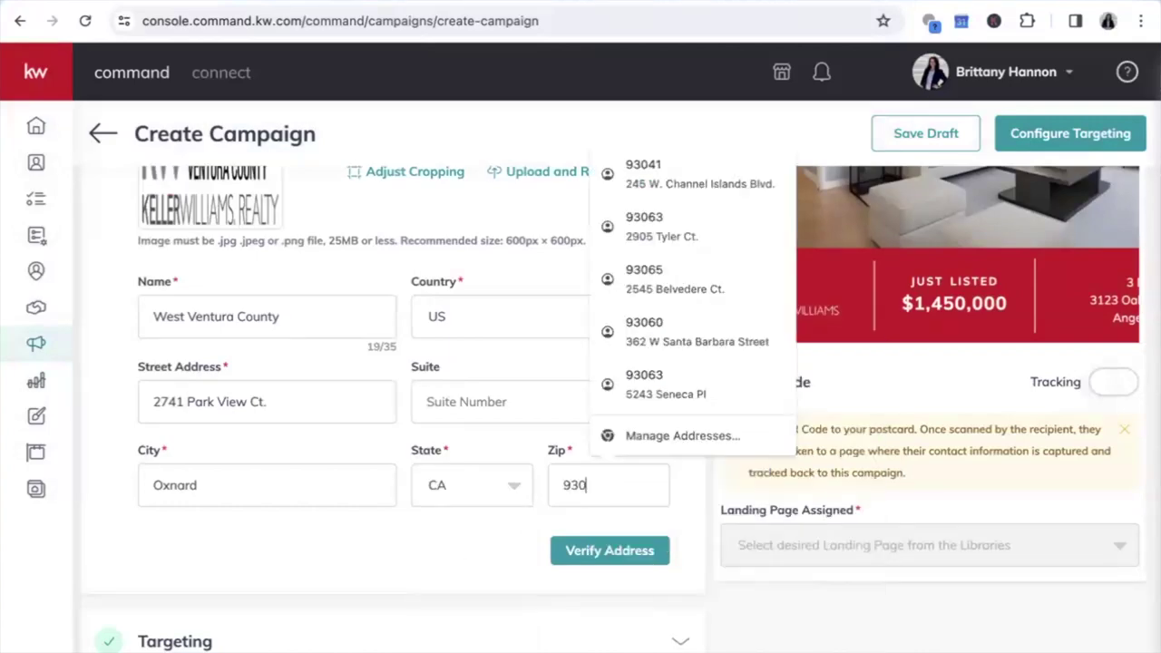
pyautogui.click(614, 560)
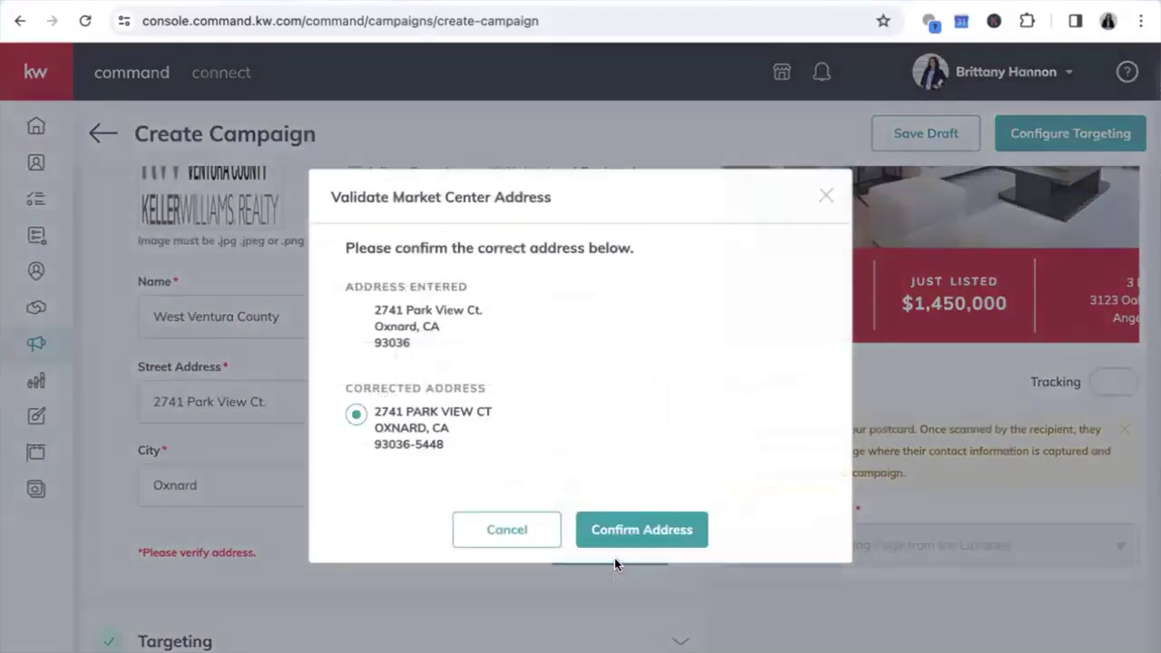
pyautogui.click(652, 538)
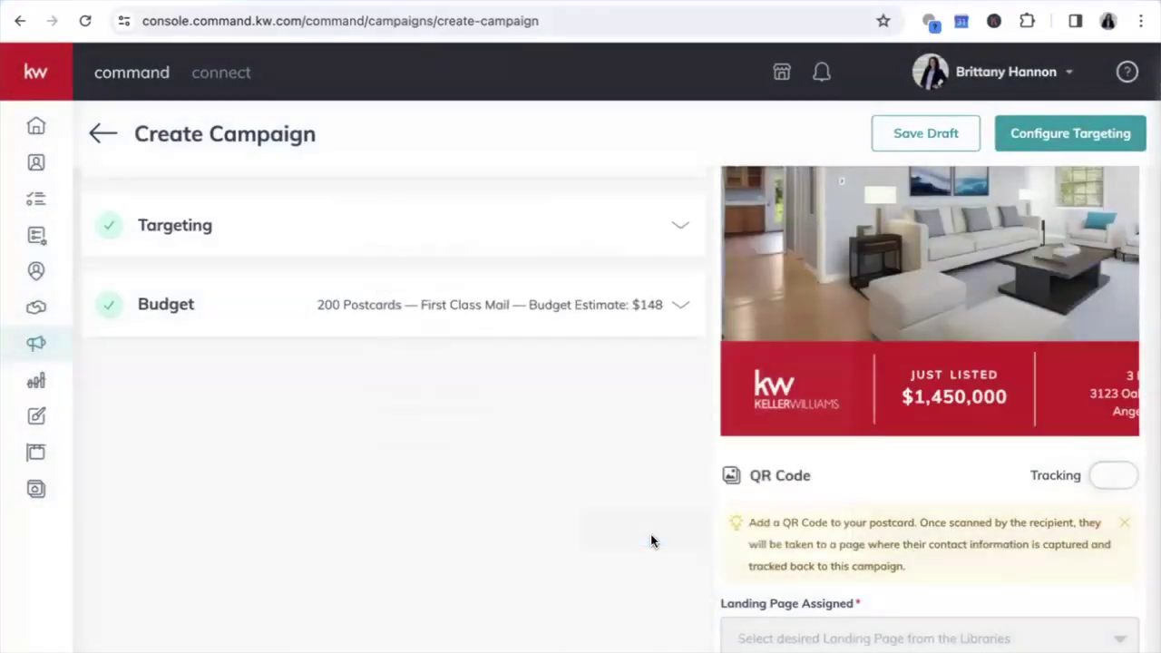
# Save local targeting around the listing's address, and save the budget of 200 postcards with First Class postage
pyautogui.scroll(2, 531, 418)
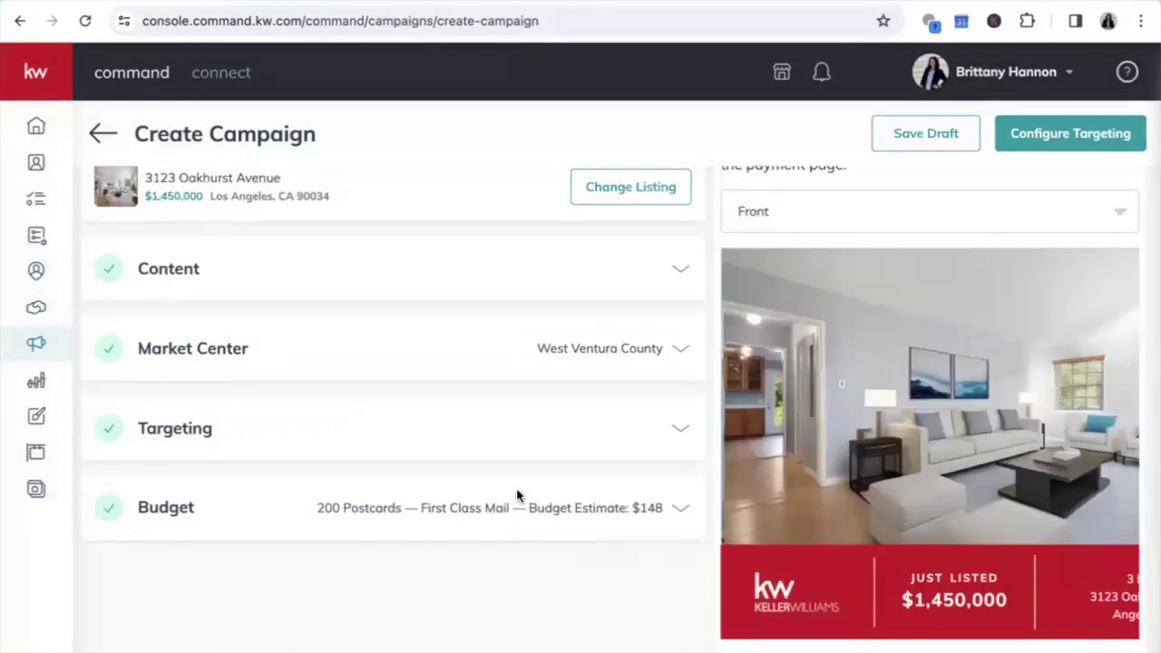
pyautogui.click(682, 430)
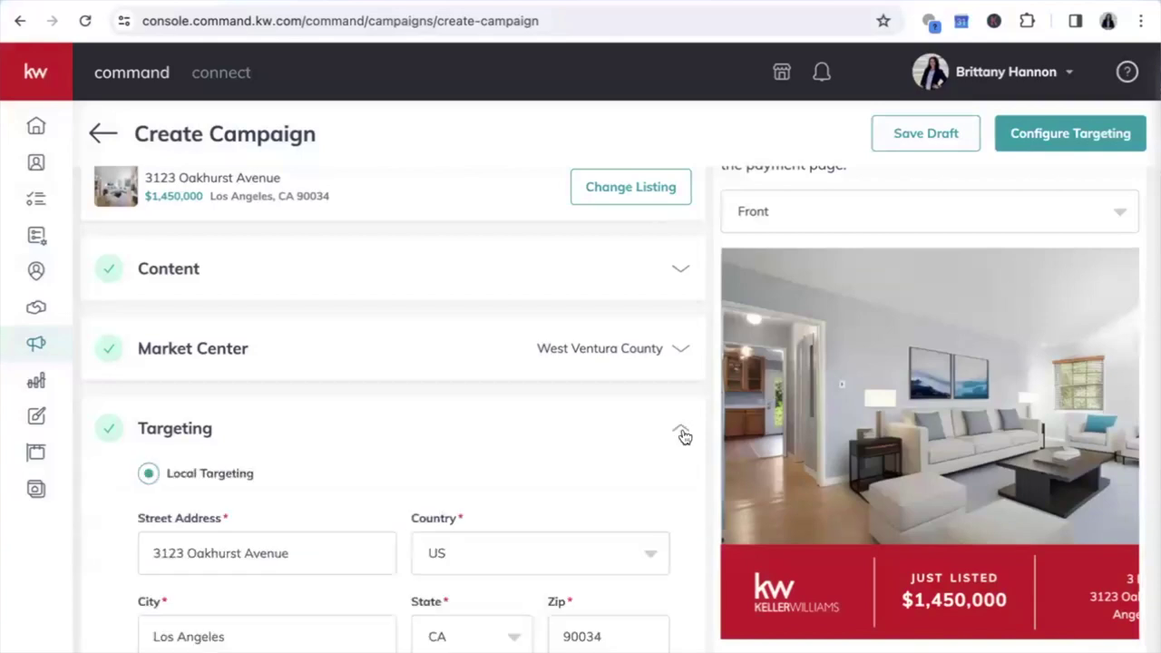
pyautogui.scroll(-2, 343, 461)
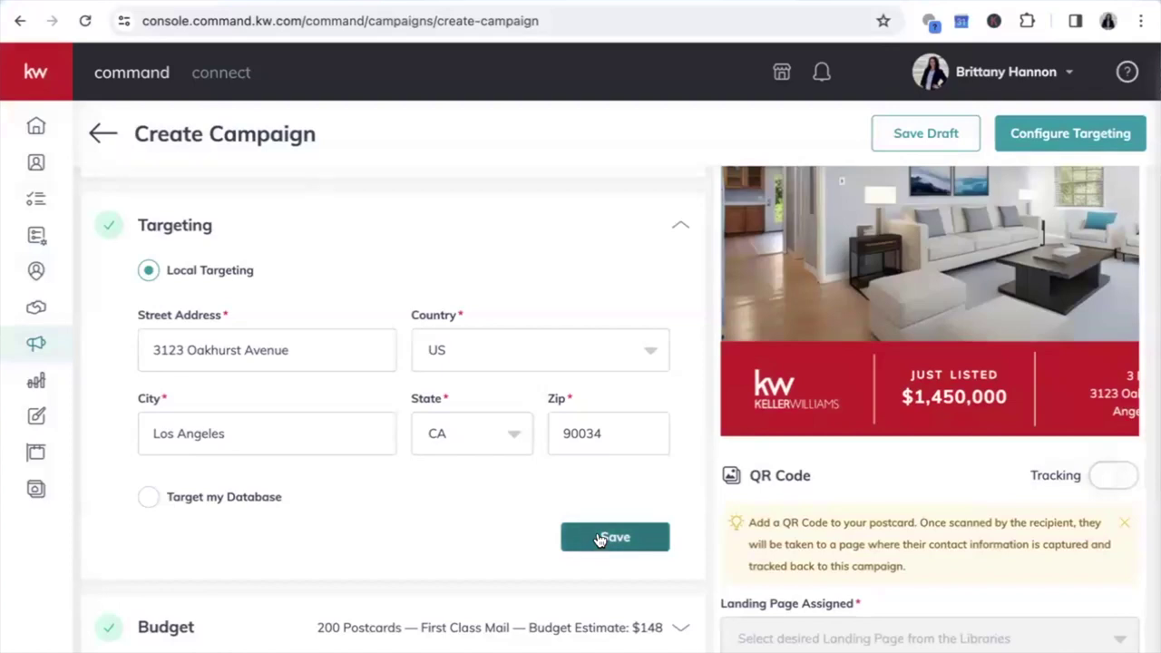
pyautogui.click(628, 536)
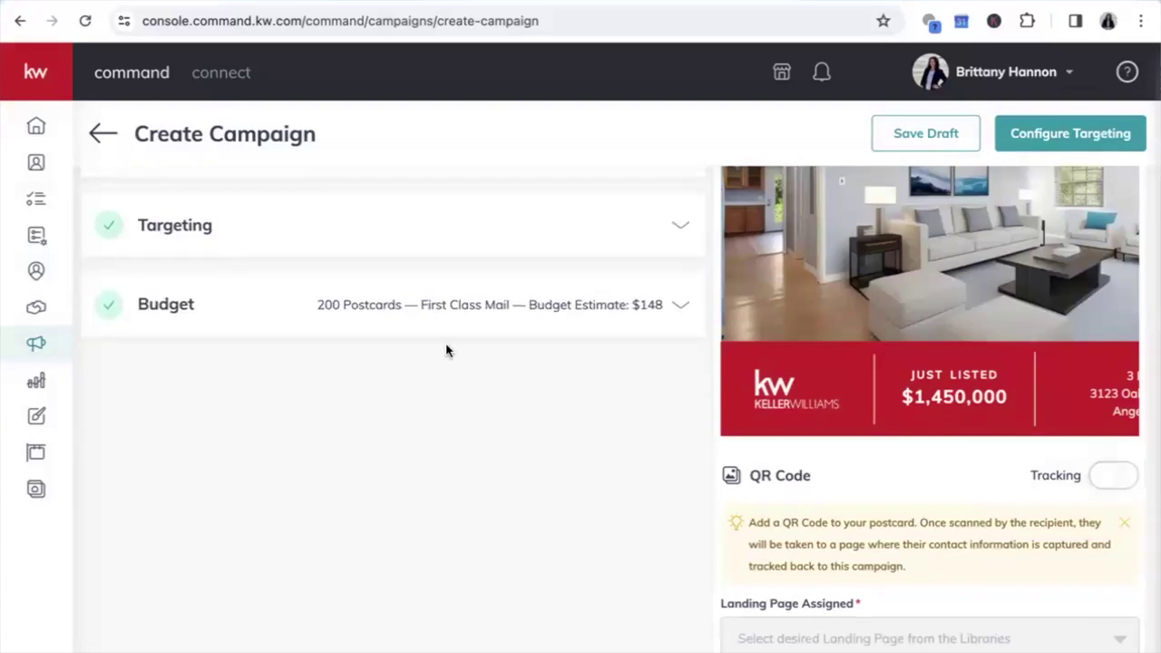
pyautogui.click(682, 306)
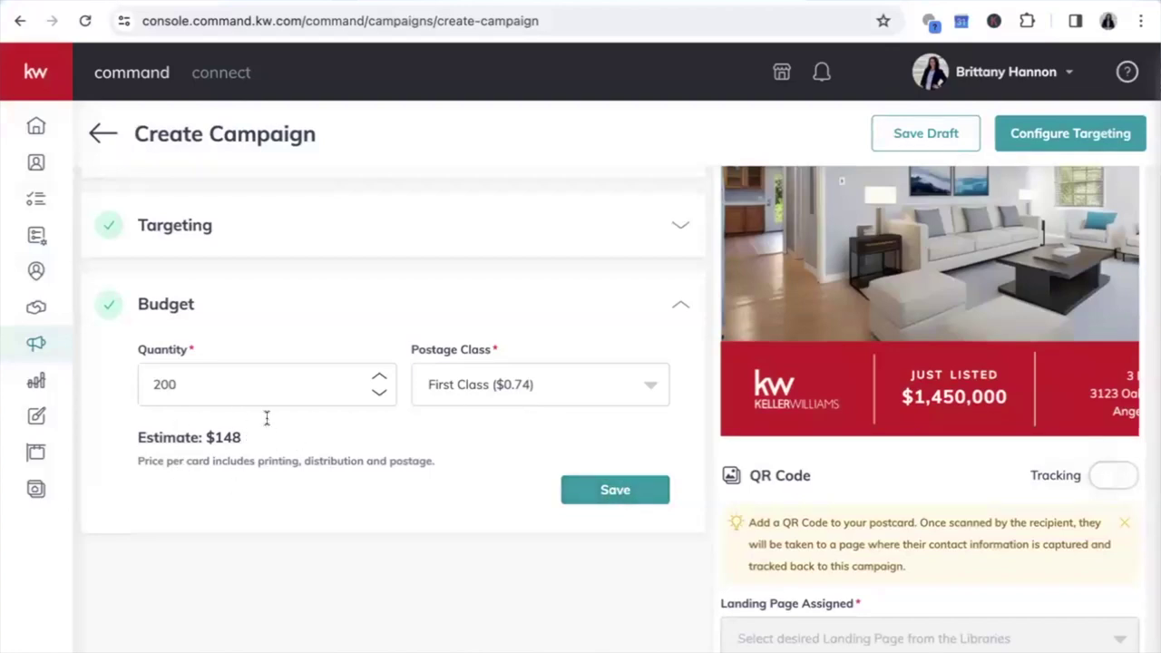
pyautogui.click(603, 492)
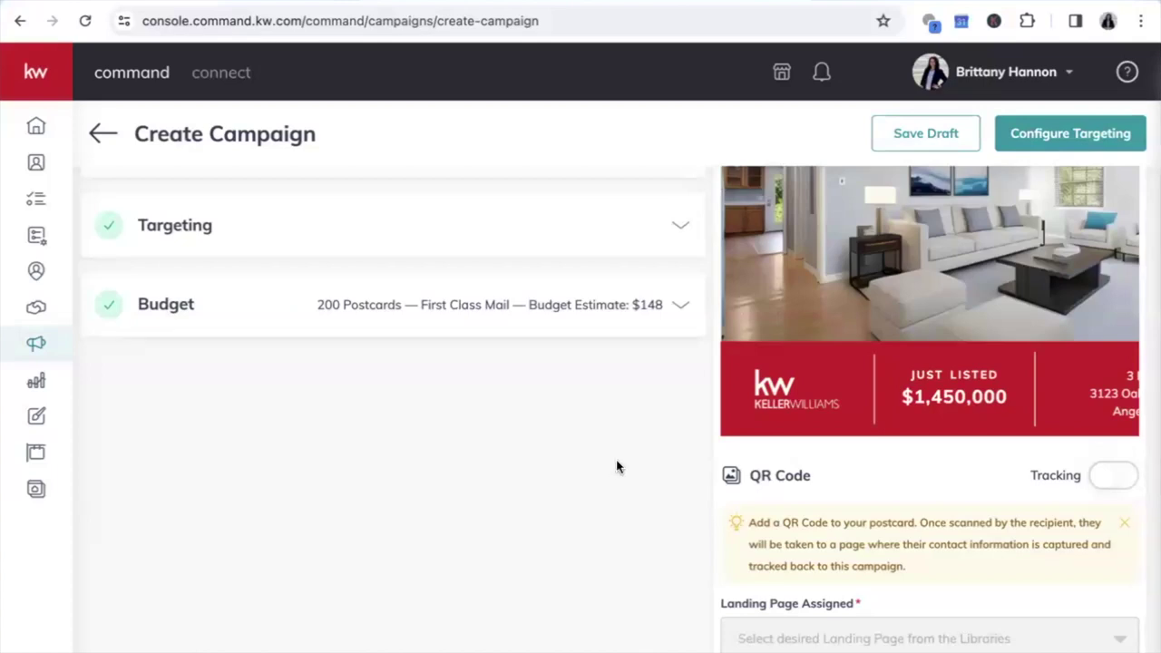
# Turn on QR code tracking for the postcard and assign the landing page named after the listed Oakhurst property
pyautogui.click(1108, 476)
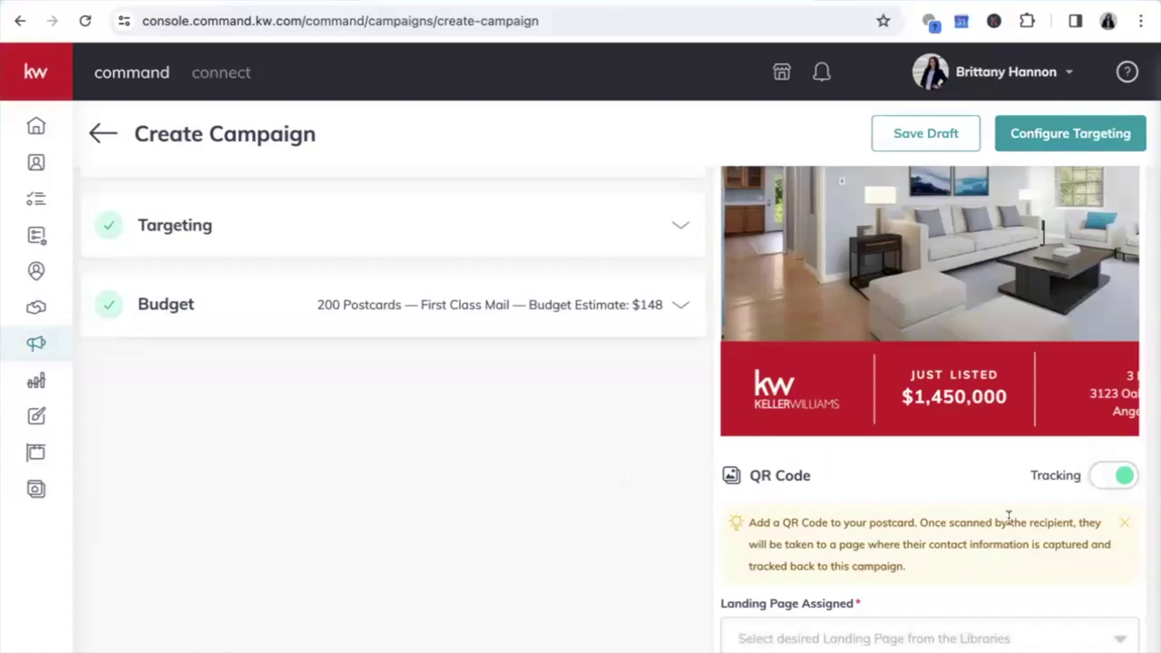
pyautogui.click(911, 638)
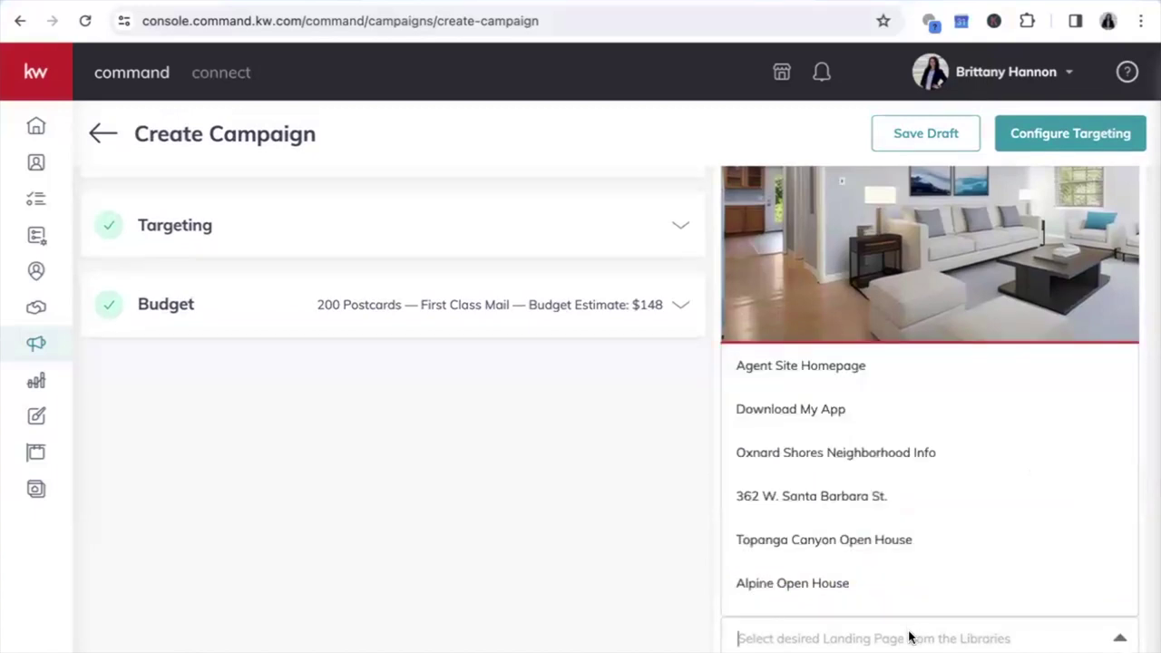
pyautogui.scroll(-4, 866, 516)
pyautogui.scroll(-4, 864, 531)
pyautogui.scroll(-5, 864, 530)
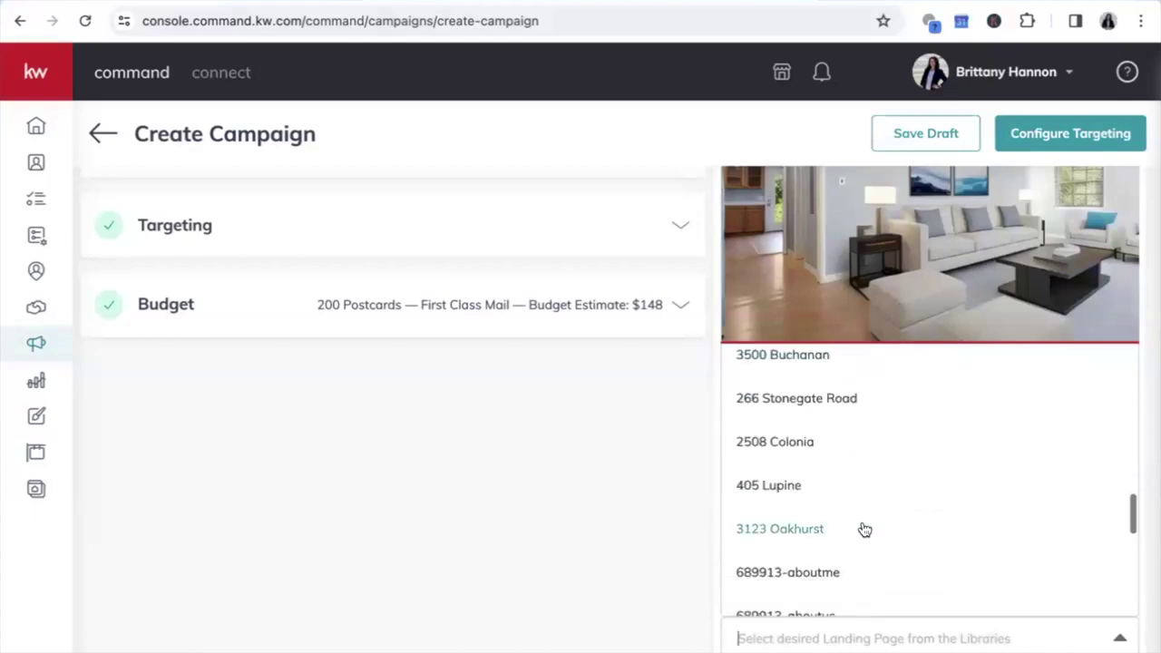
pyautogui.click(804, 529)
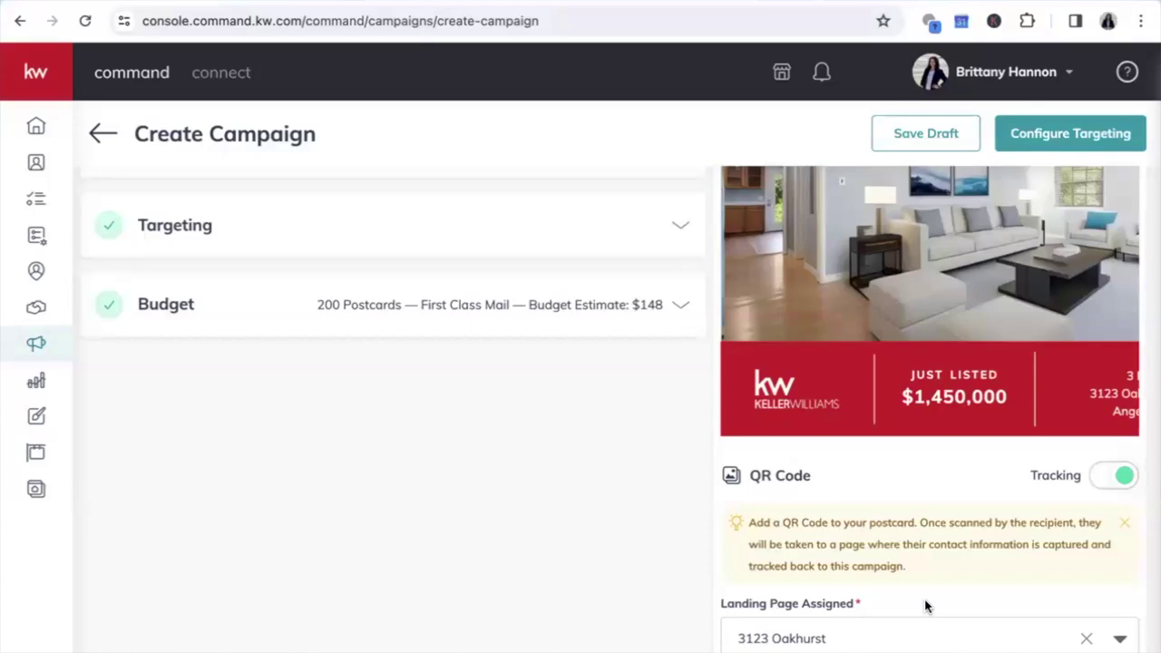
# Proceed to configuring the targeting and confirm creating the campaign
pyautogui.scroll(4, 926, 605)
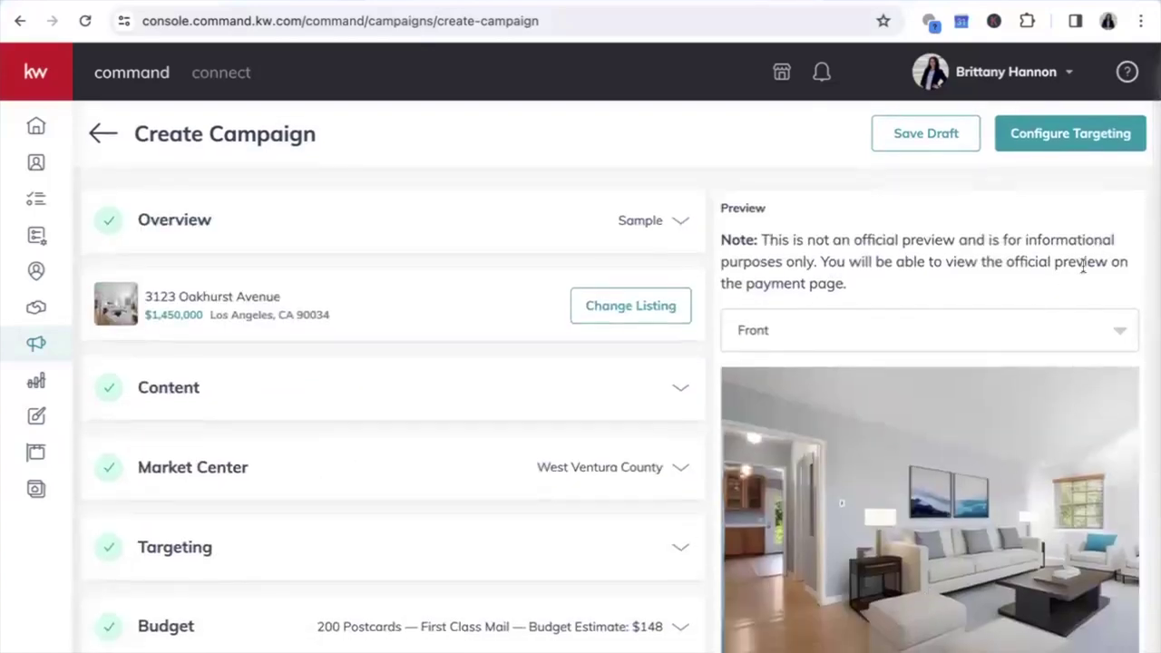
pyautogui.click(1084, 127)
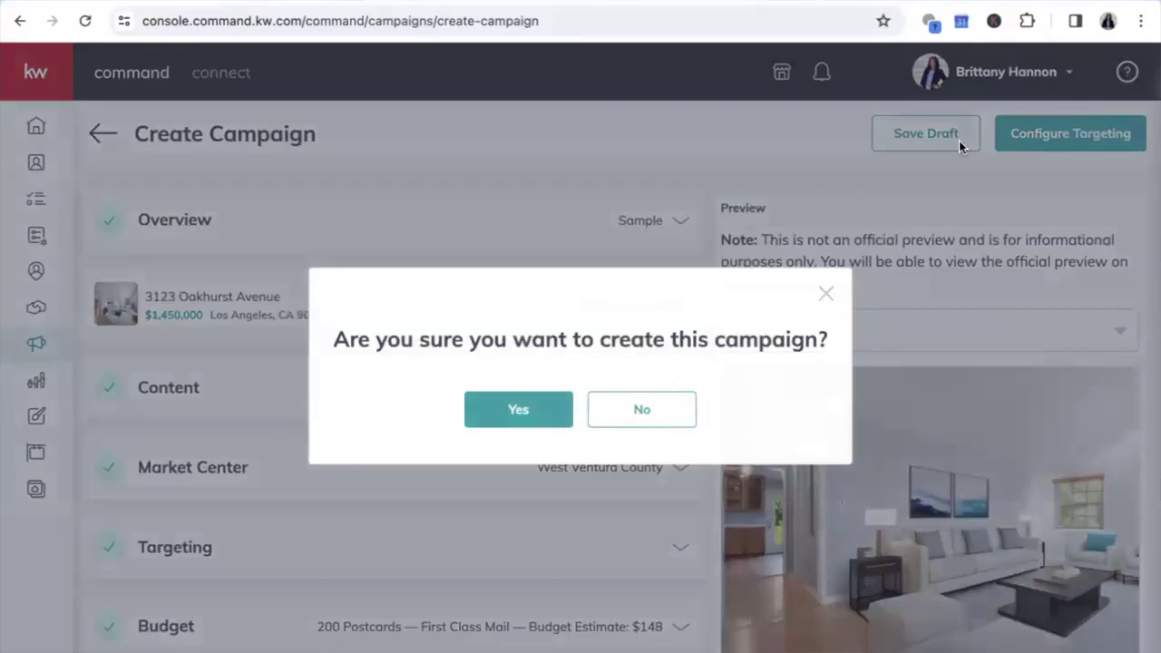
pyautogui.click(522, 407)
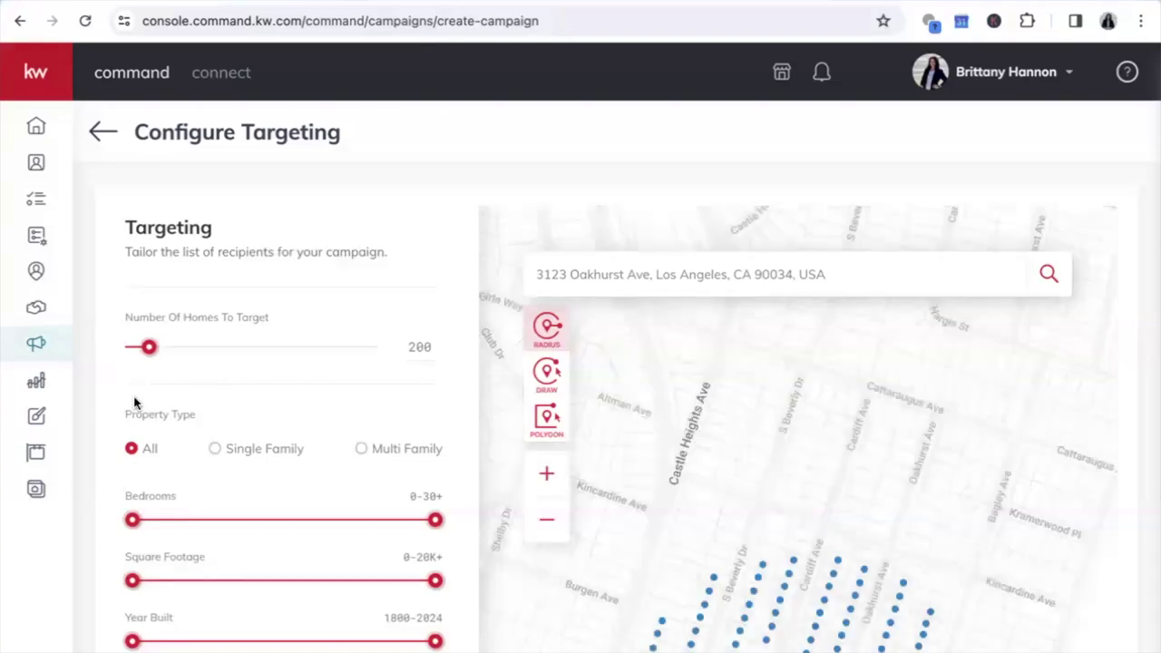
# Limit the recipients to Single Family properties and set the year last sold range to 1800-2022
pyautogui.click(215, 448)
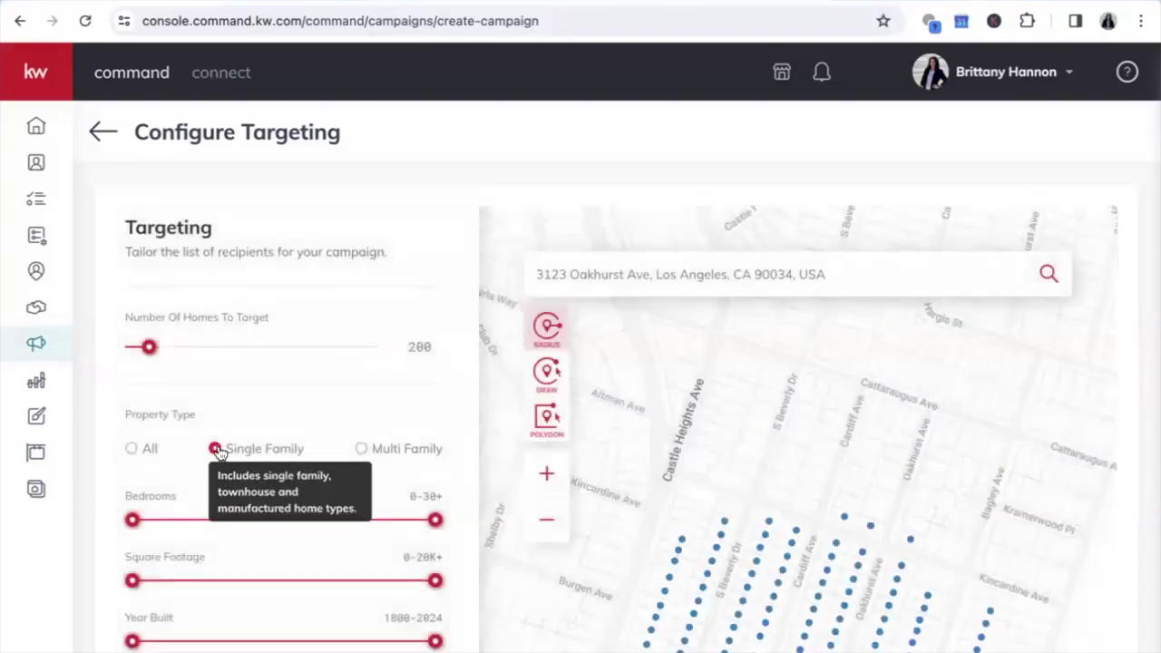
pyautogui.scroll(-2, 464, 451)
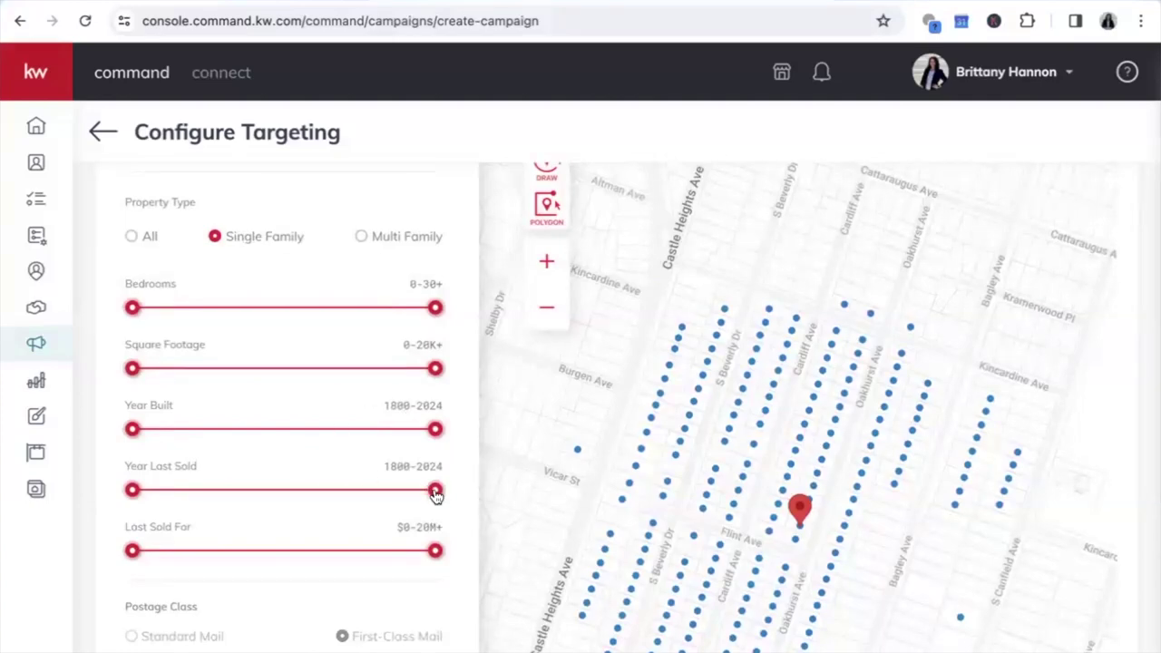
pyautogui.moveTo(435, 492); pyautogui.dragTo(423, 493)
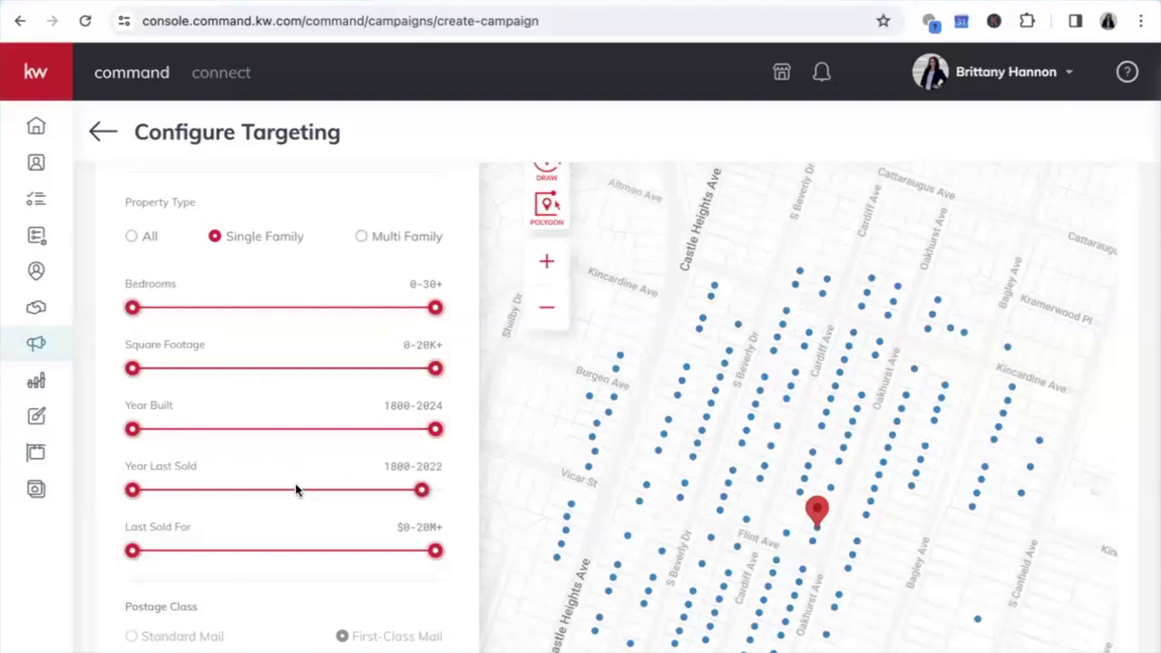
# Review the remaining targeting options, continue to the preview and payment page, and check the postcard's front and back previews
pyautogui.scroll(-3, 330, 461)
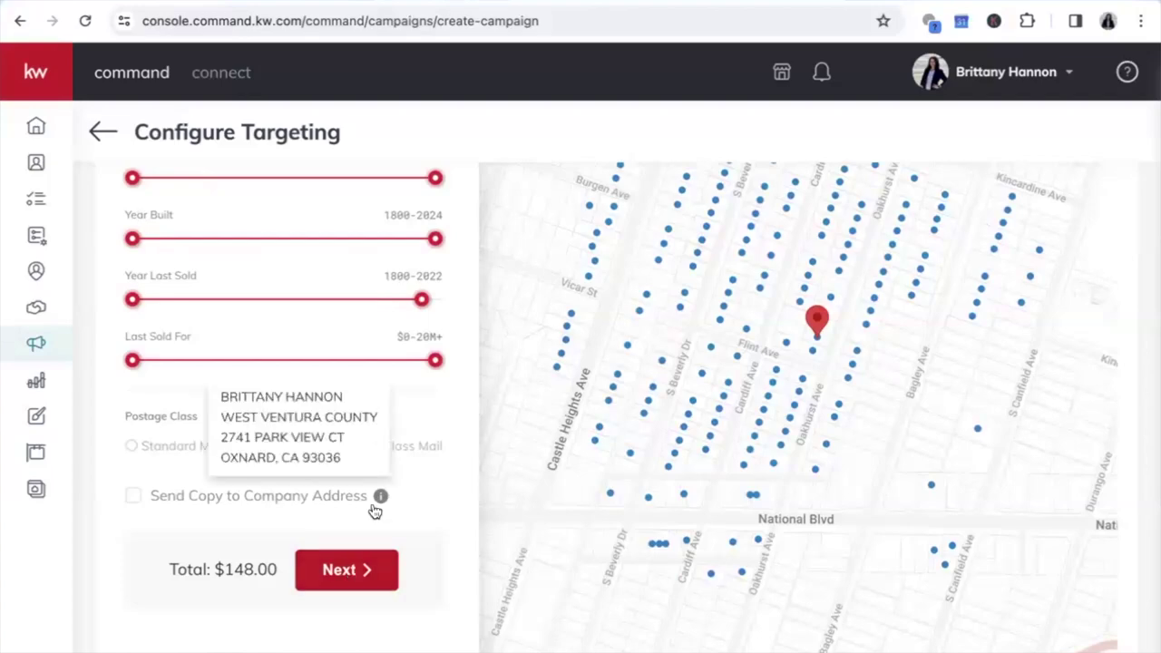
pyautogui.scroll(6, 445, 481)
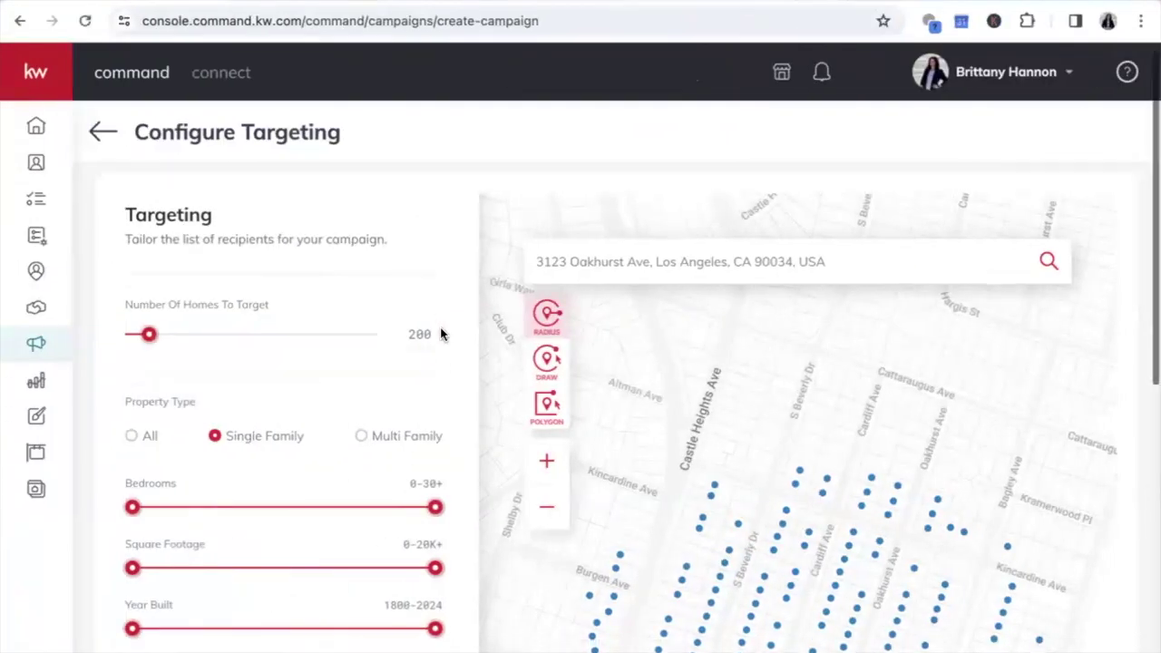
pyautogui.scroll(-6, 441, 334)
pyautogui.click(370, 378)
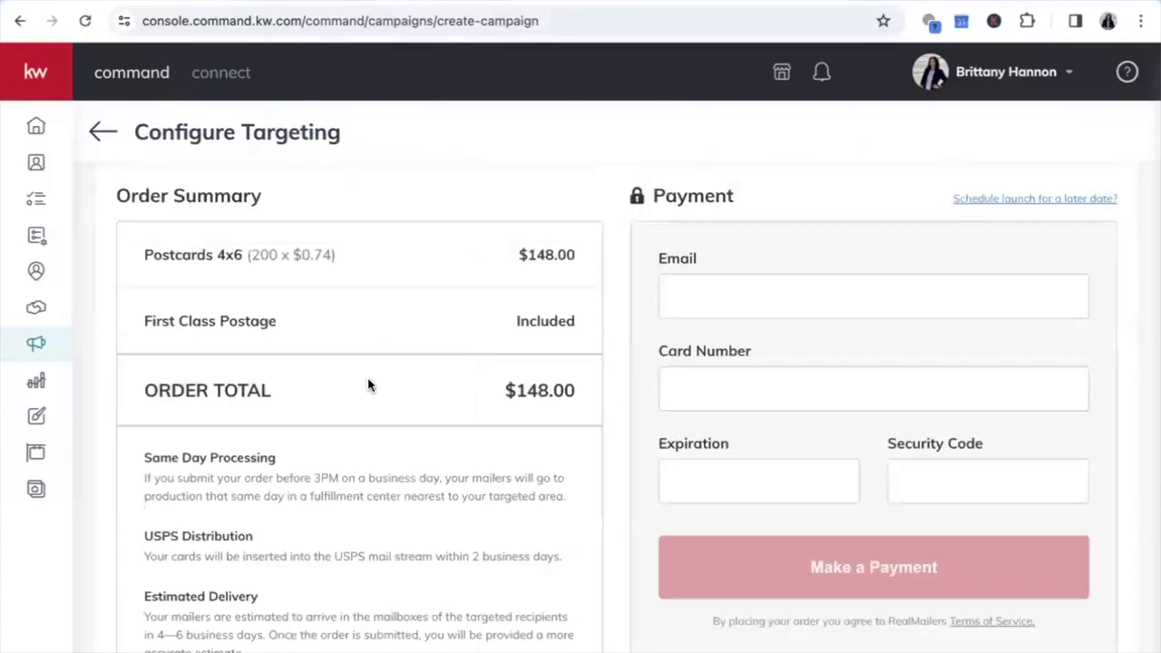
pyautogui.scroll(10, 611, 396)
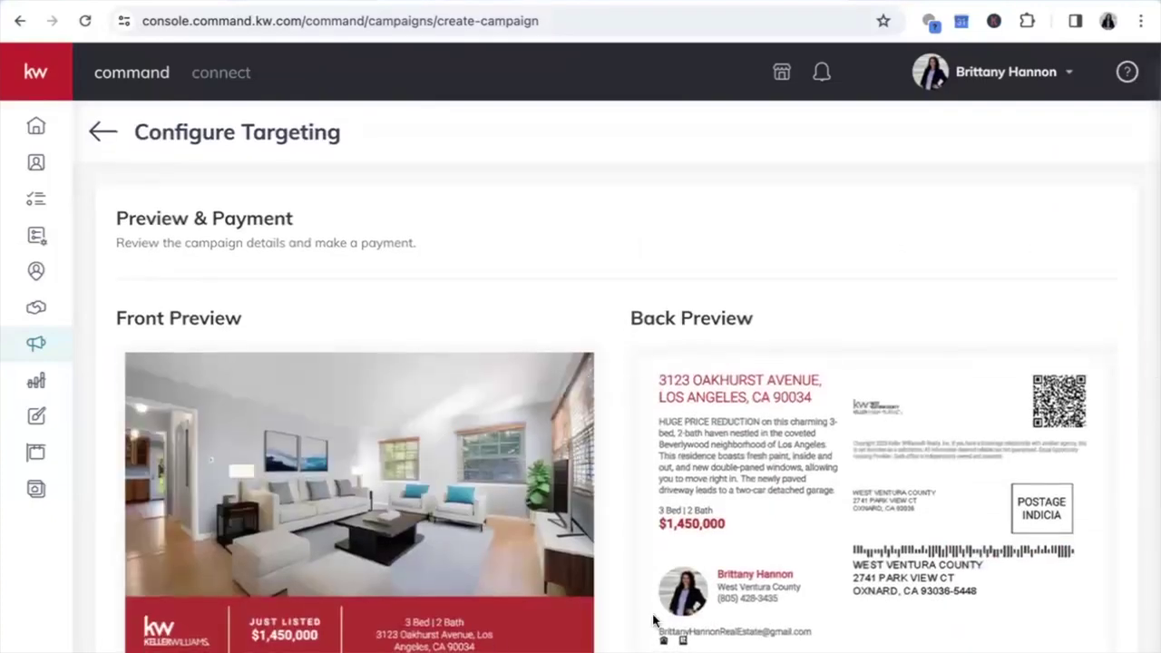